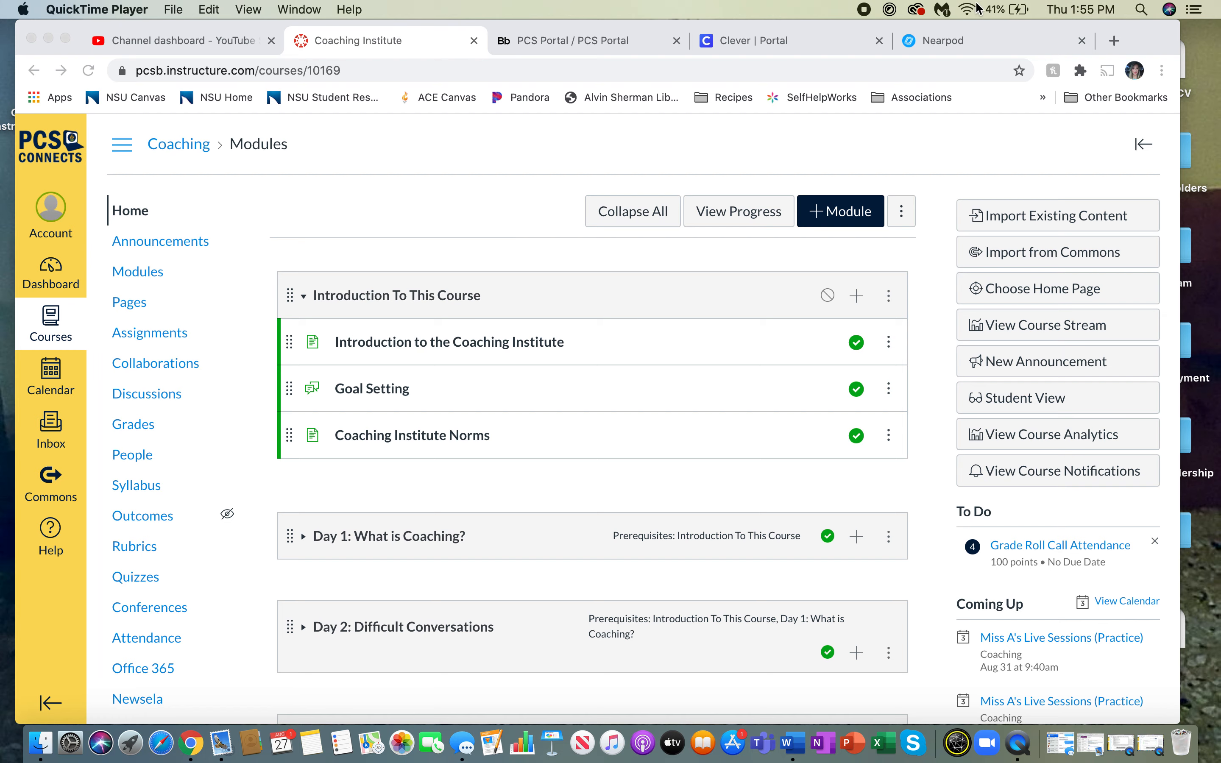
- Add a new assignment named "Unit 1 Nearpod - Social Justice" to the Introduction To This Course module, indented 2 levels
click(982, 47)
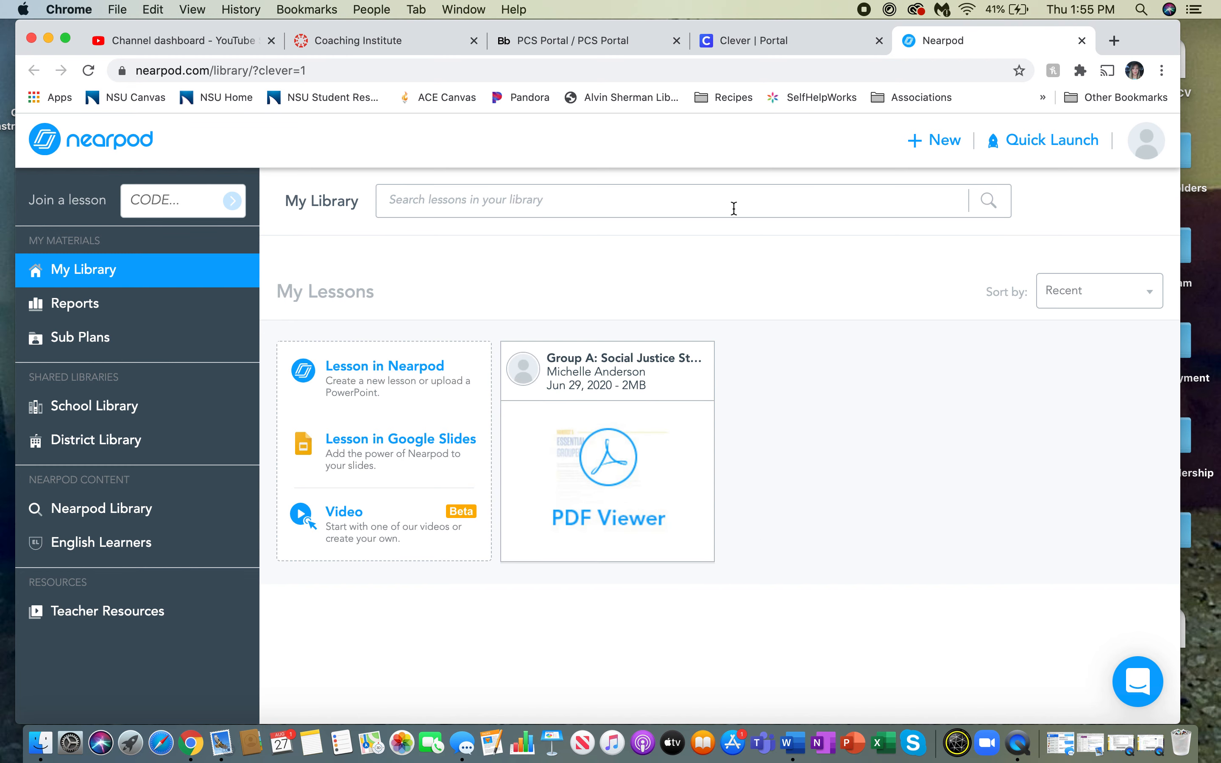
click(422, 50)
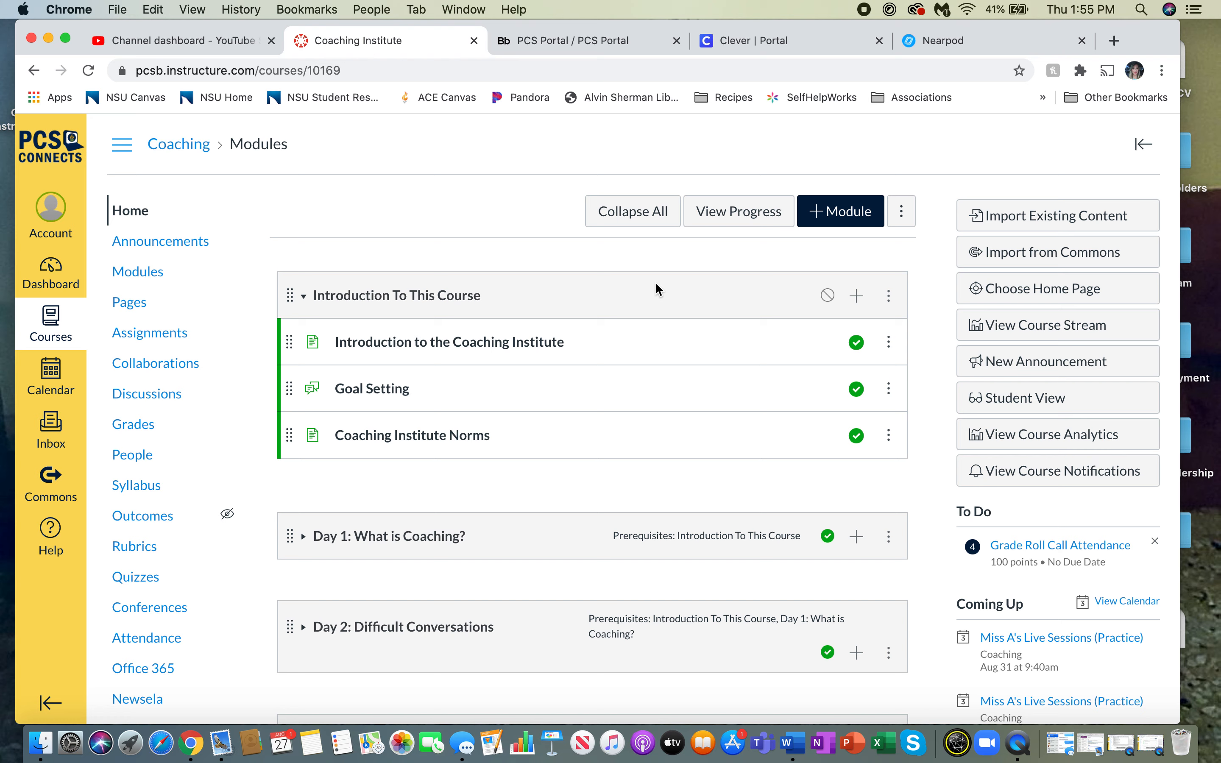
click(858, 297)
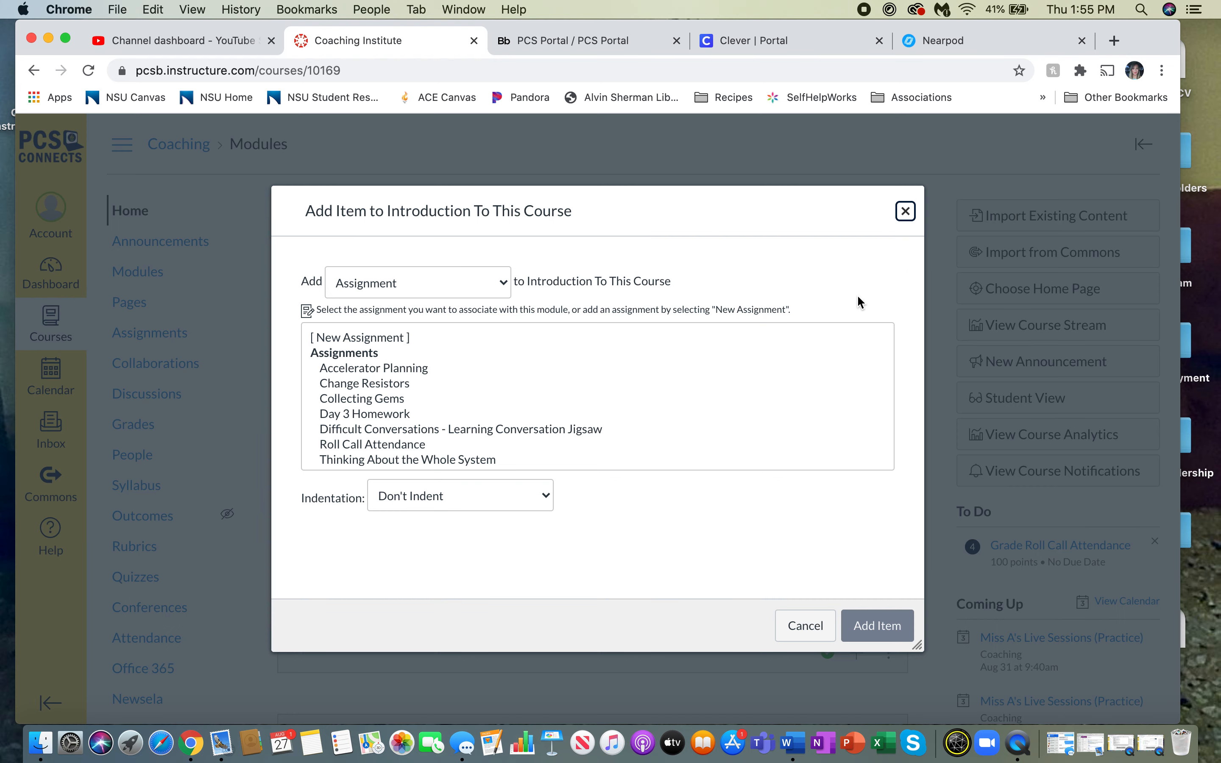
click(347, 336)
click(420, 497)
text(Unit 1 Nea)
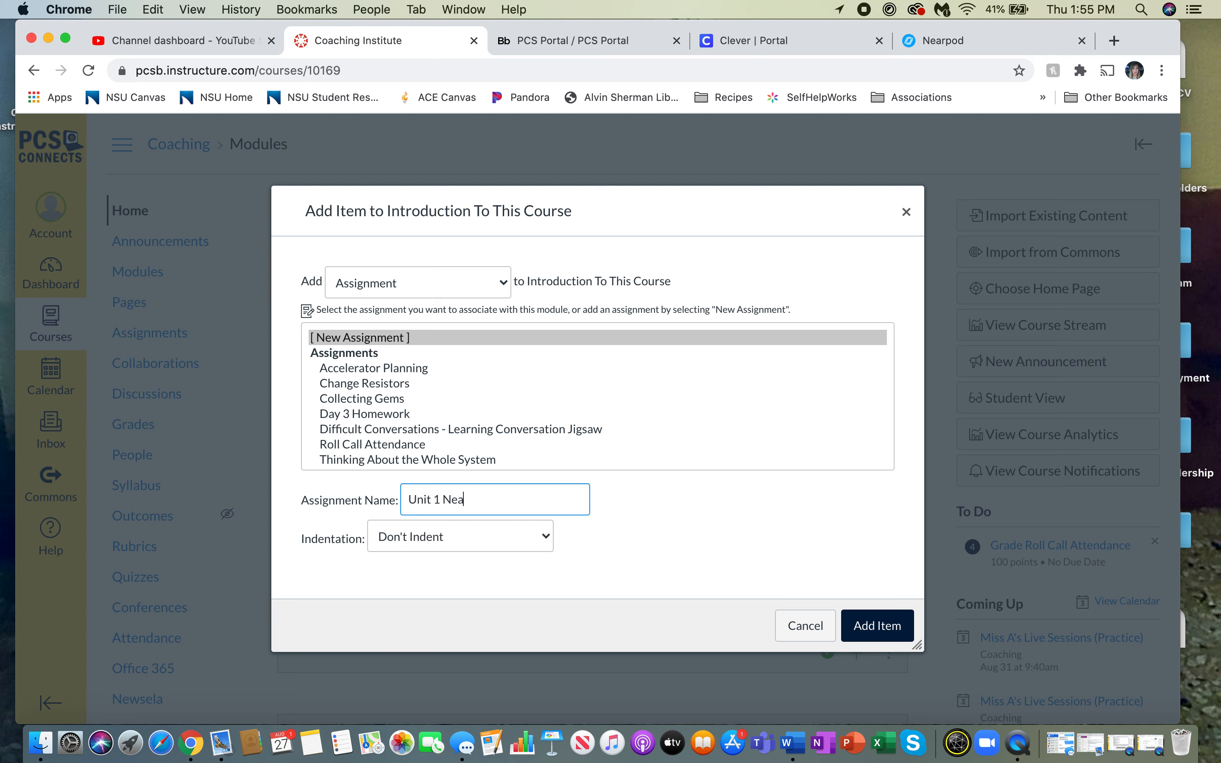
text(rpod - Social Justice)
click(389, 549)
click(392, 568)
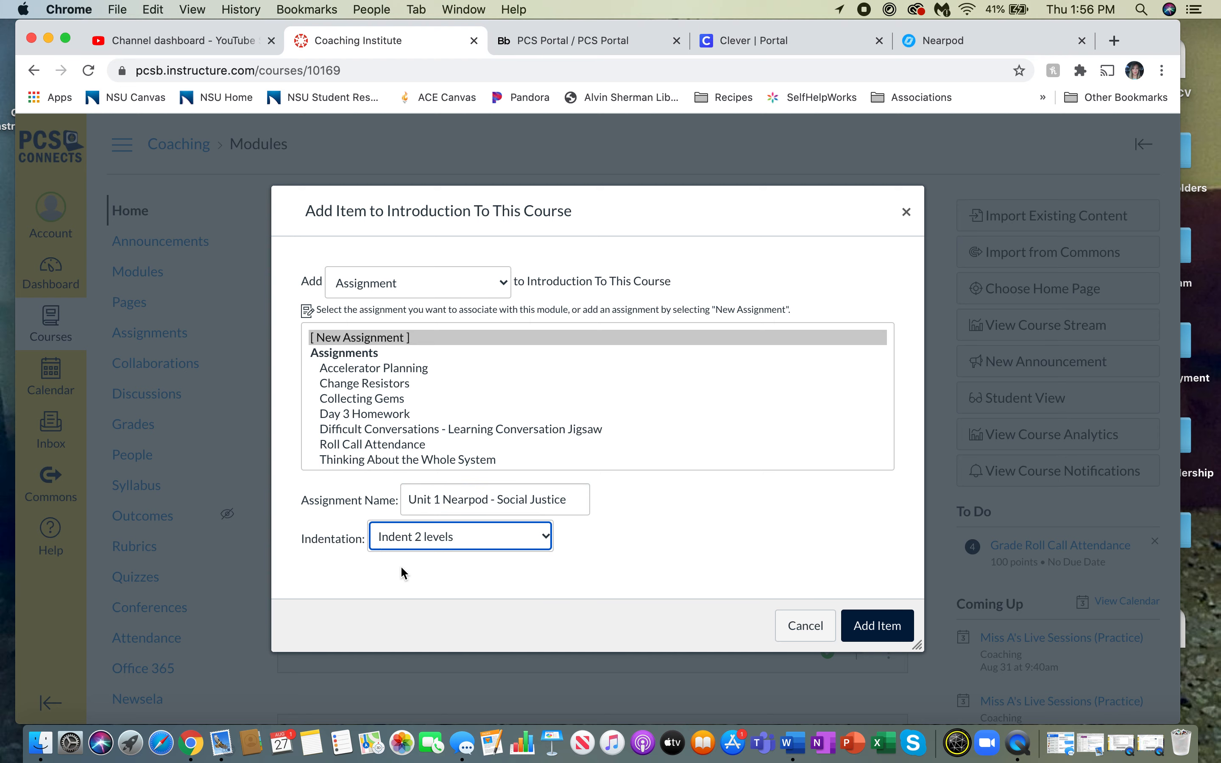
click(866, 633)
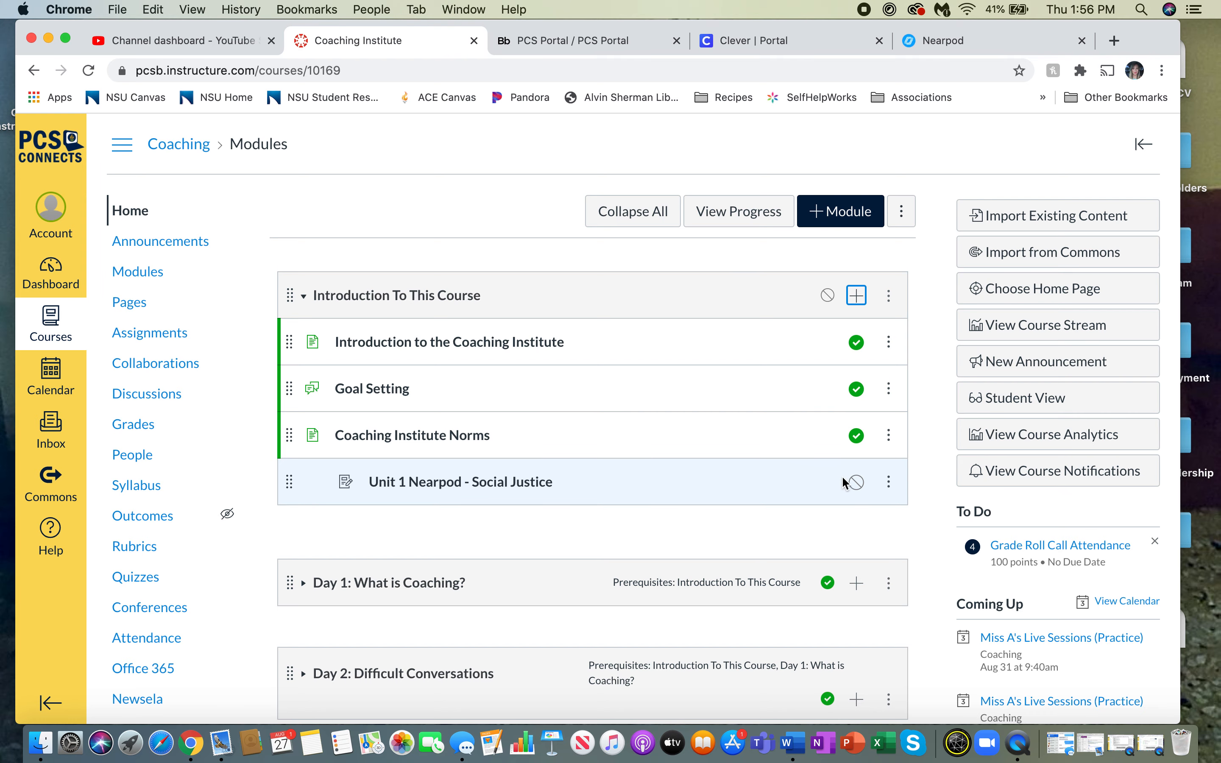
- Edit the new Nearpod assignment and enter the description lines "Give the description here" and "Add any additional resources"
click(387, 484)
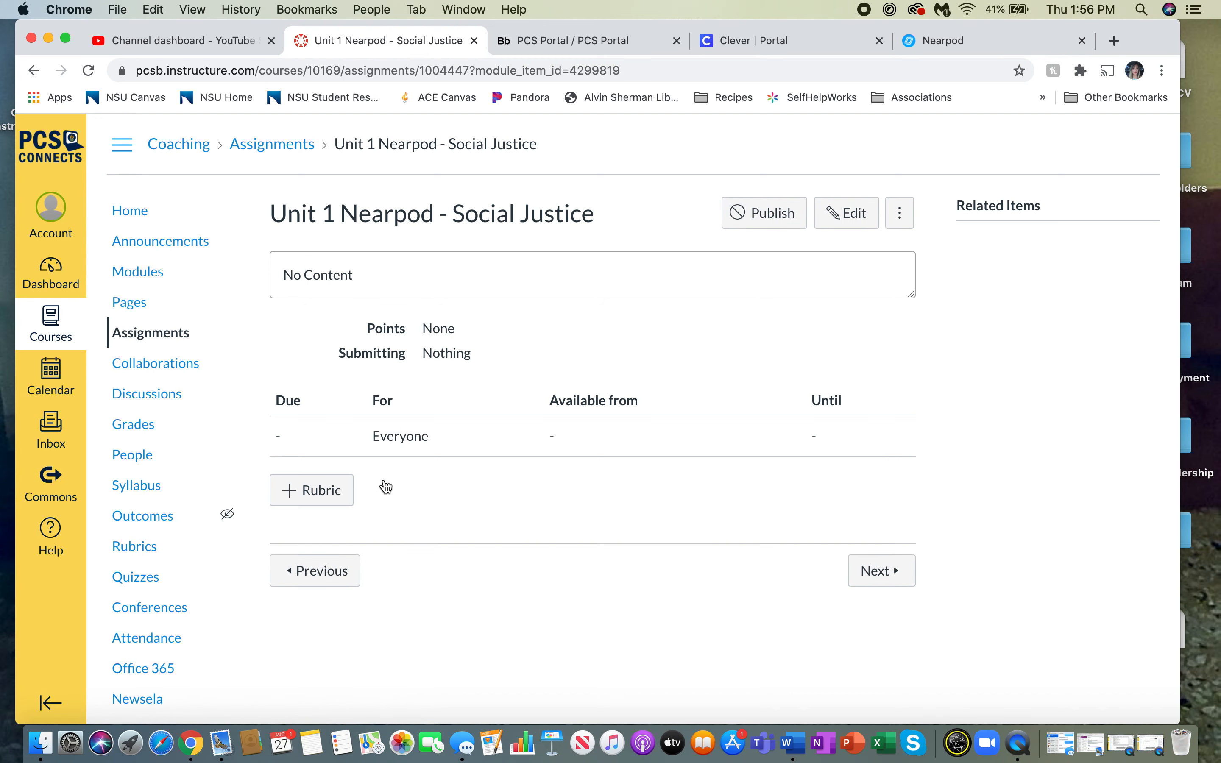
click(859, 214)
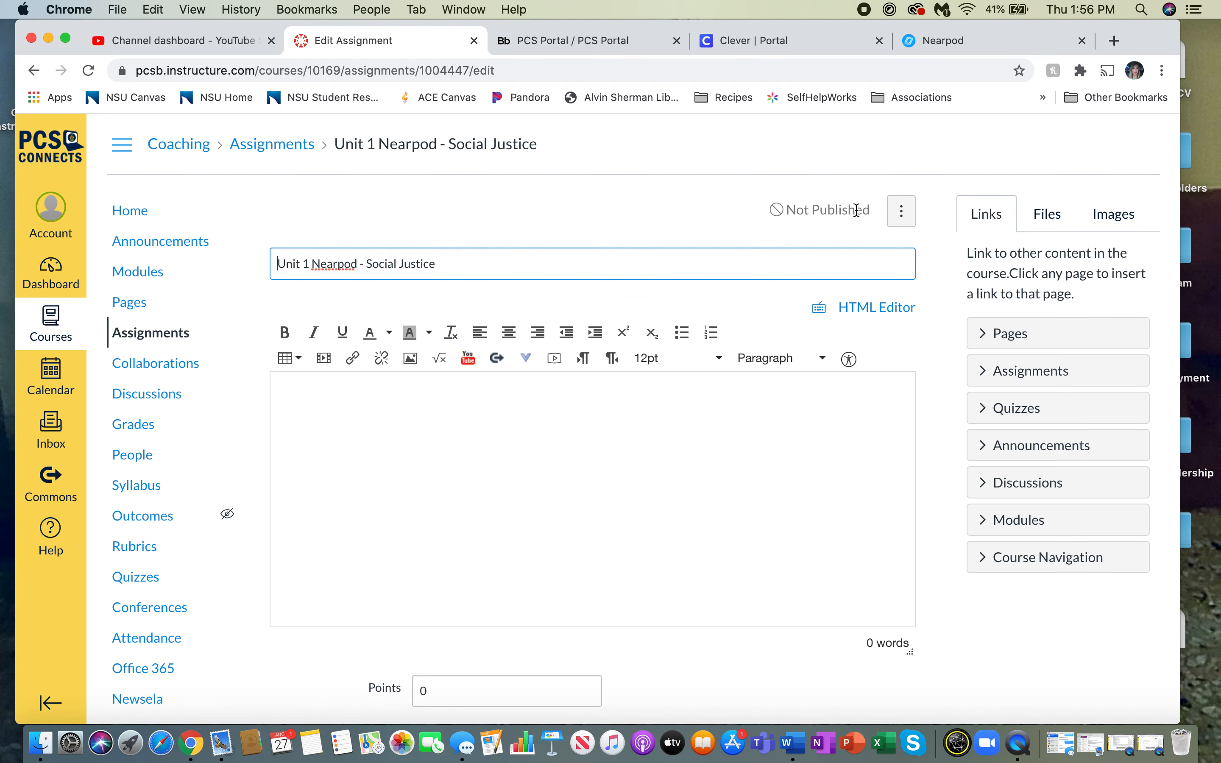
scroll(551, 331, down, 3)
click(489, 346)
text(Give the description here)
key(Return)
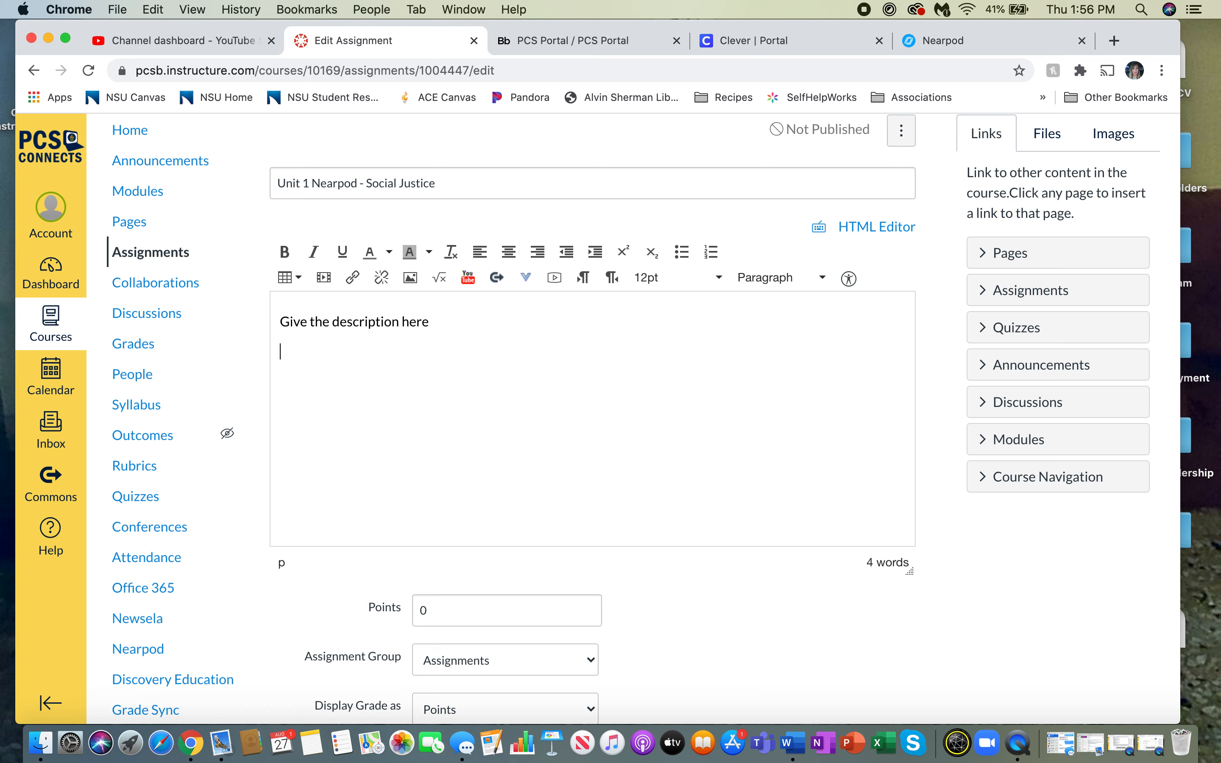
text(Add any additional resources)
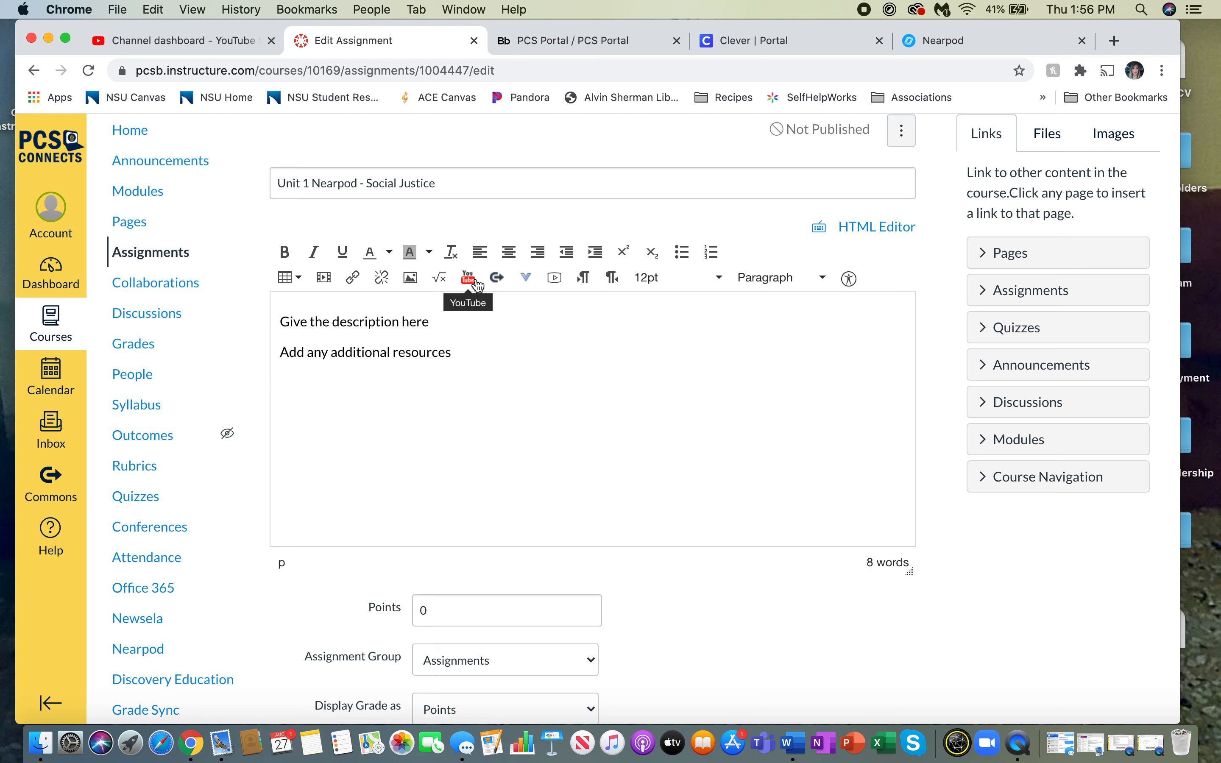
click(528, 278)
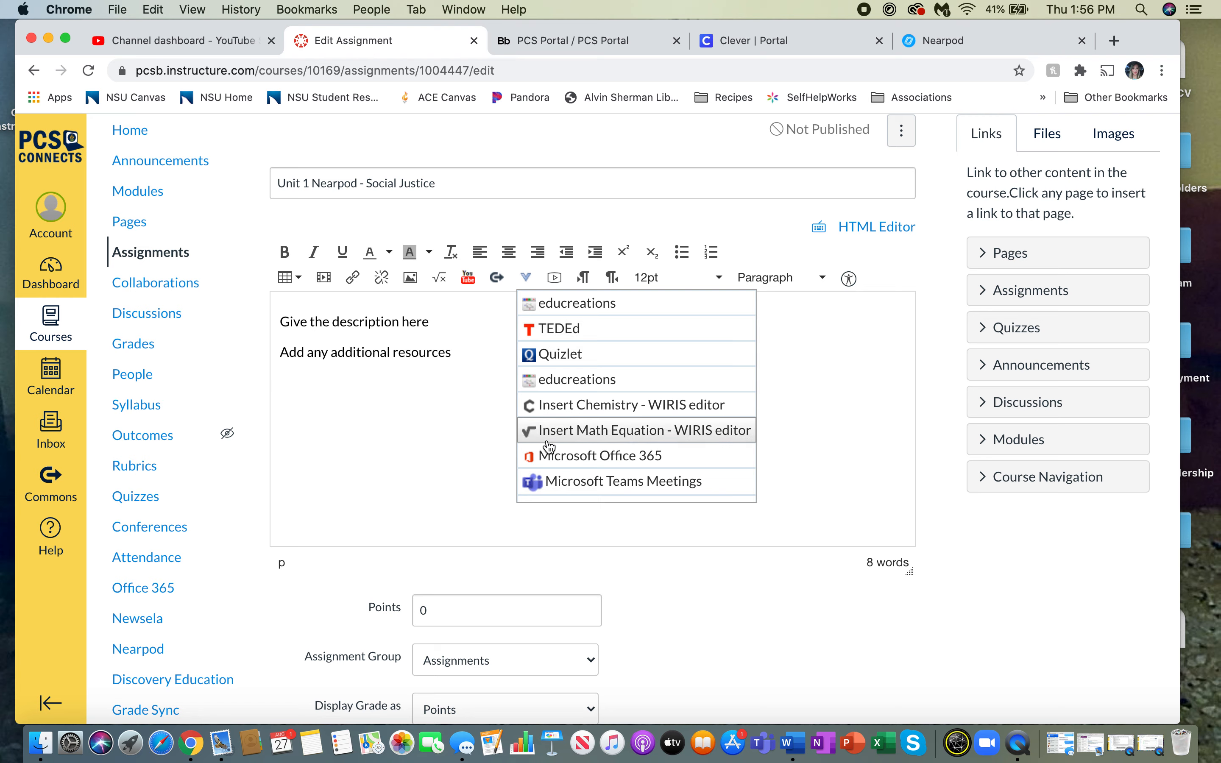
scroll(550, 447, down, 2)
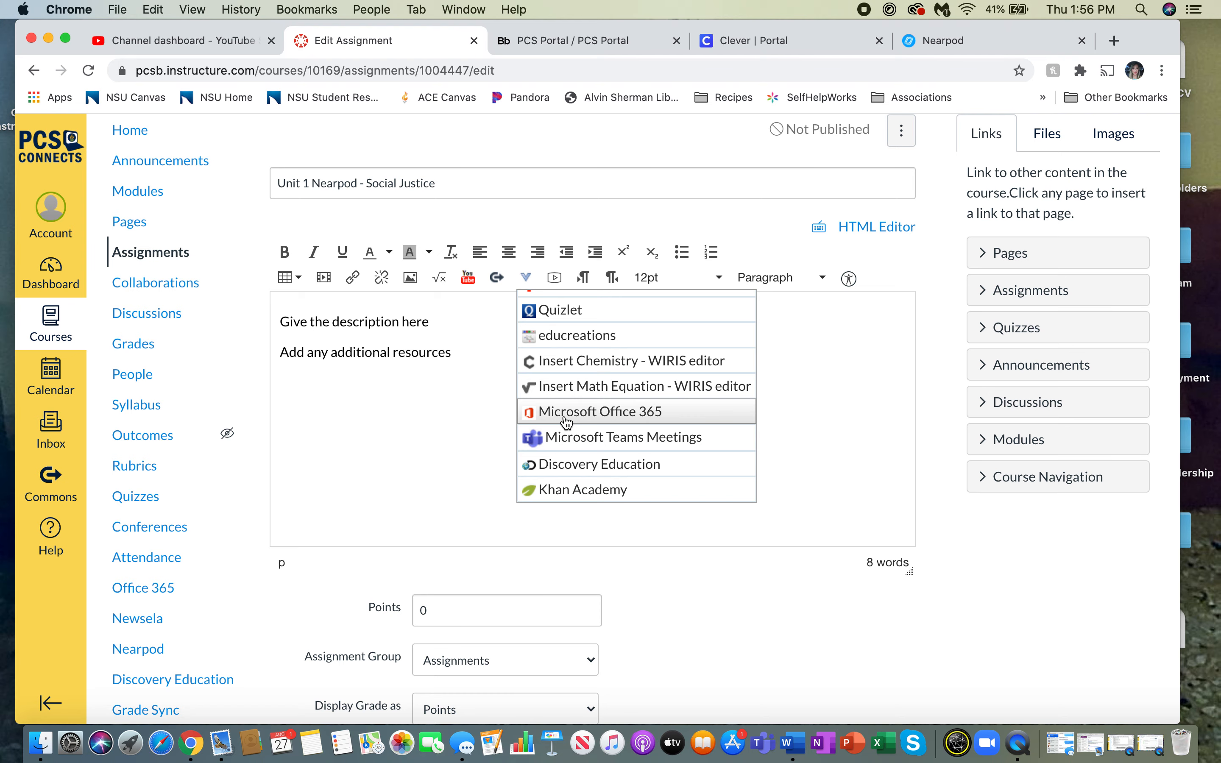
click(372, 425)
- Set the assignment's points to 10 and display the grade as Points
scroll(376, 429, down, 4)
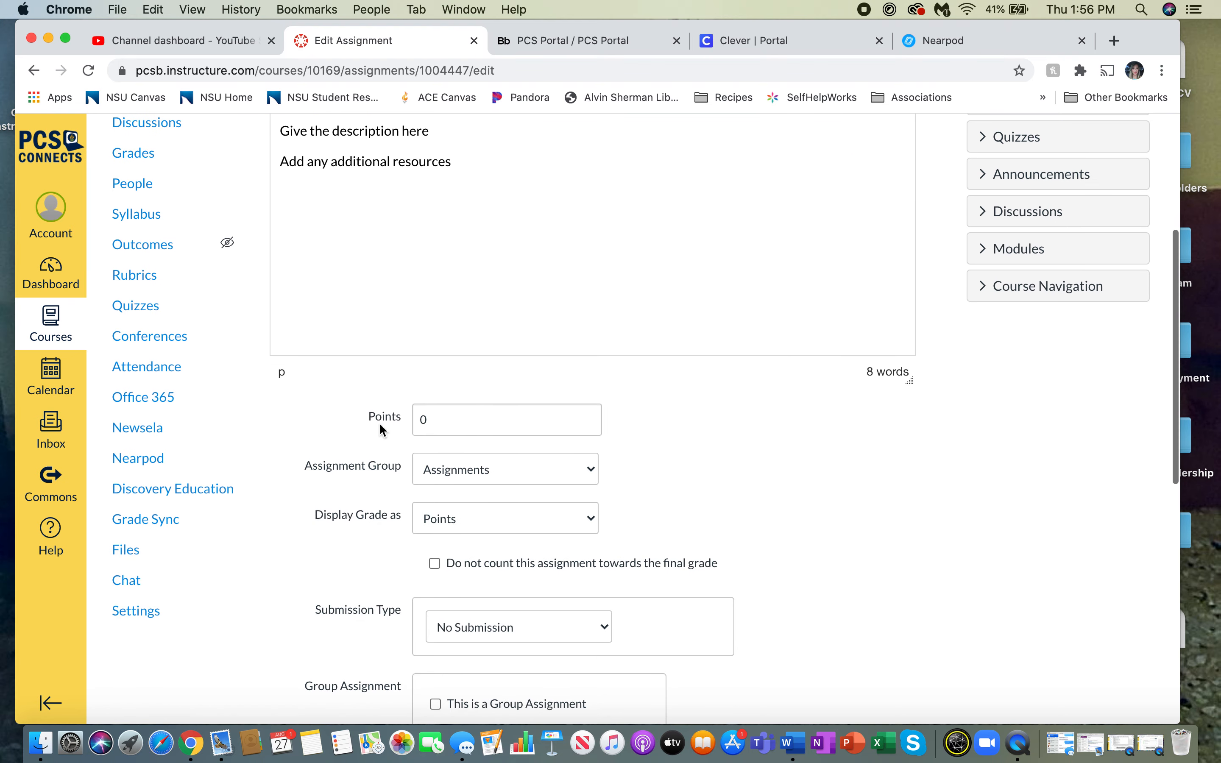
click(449, 419)
key(BackSpace)
text(10)
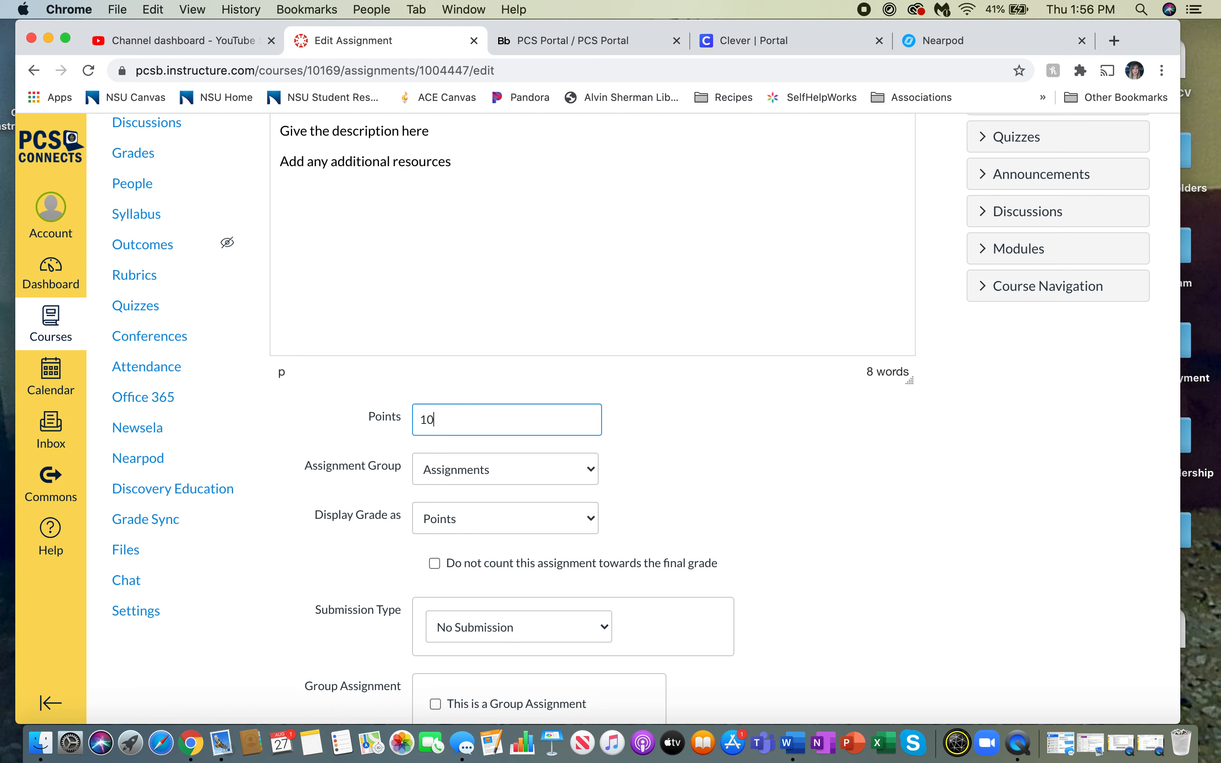
click(478, 473)
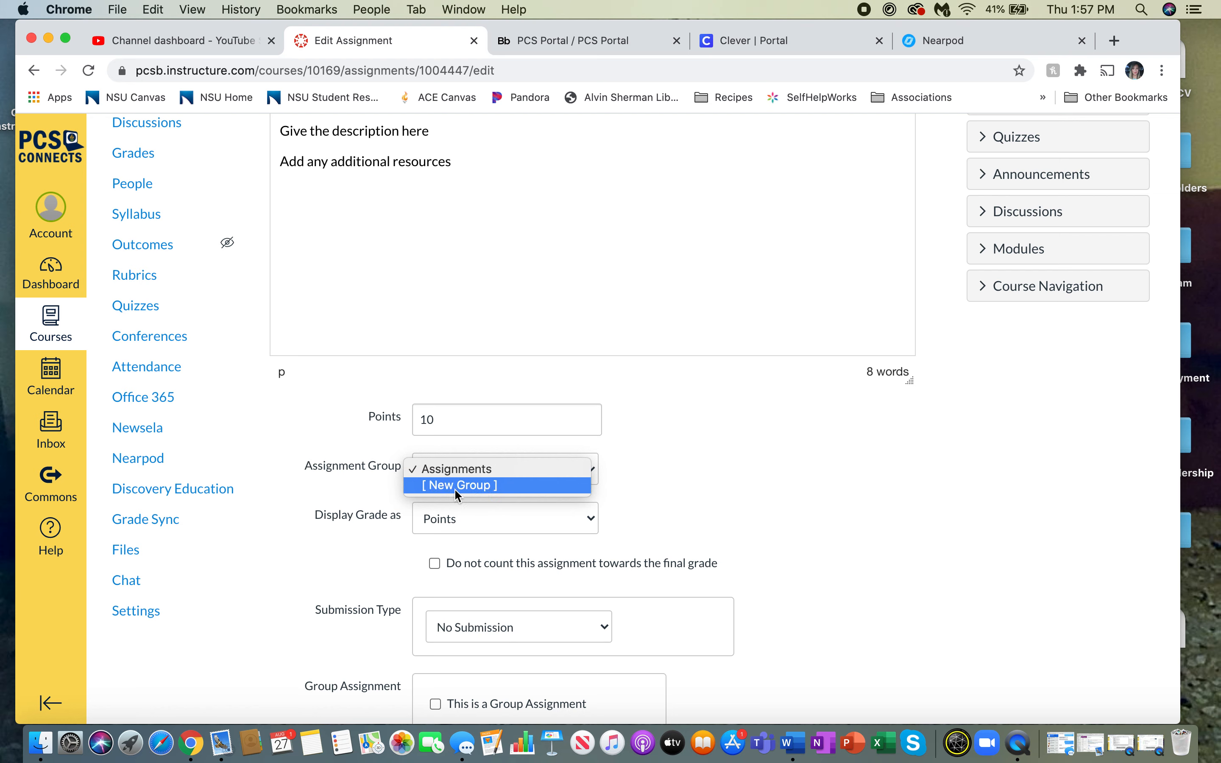
click(374, 525)
click(513, 519)
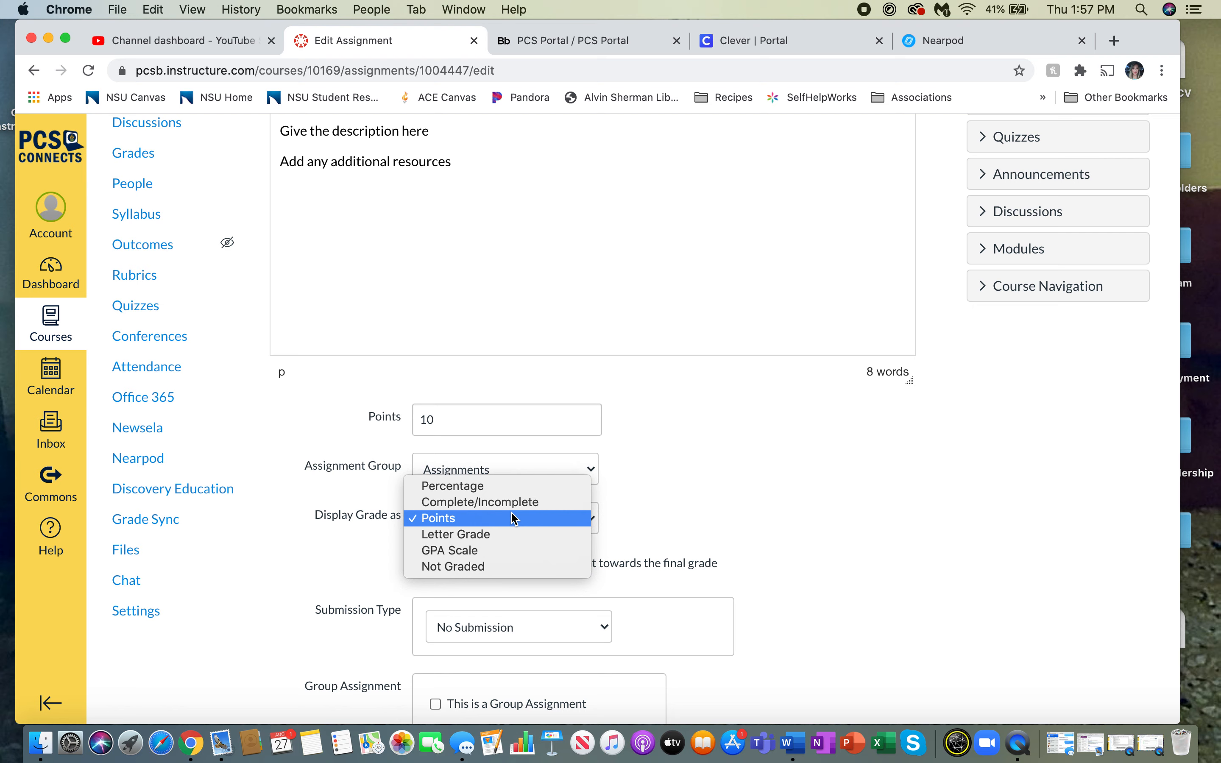
click(513, 518)
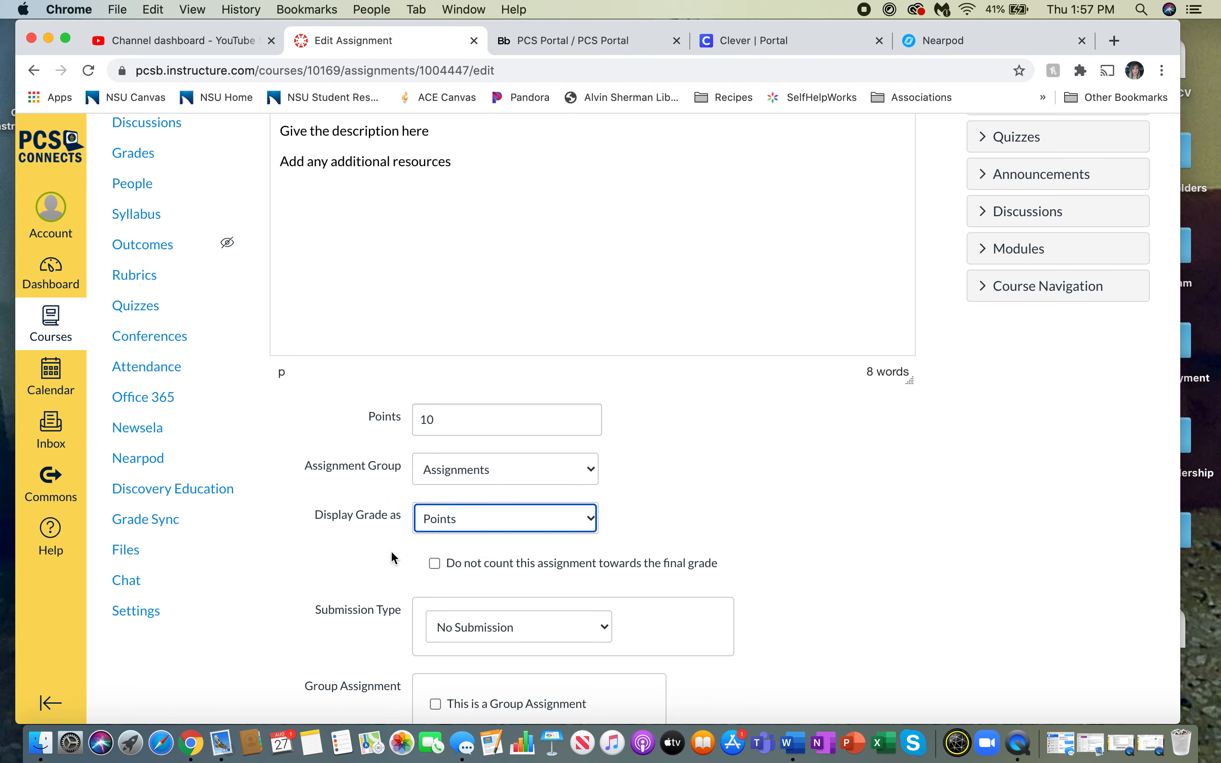
- Set the submission type to External Tool and choose Nearpod from the list of available tools
scroll(384, 553, down, 5)
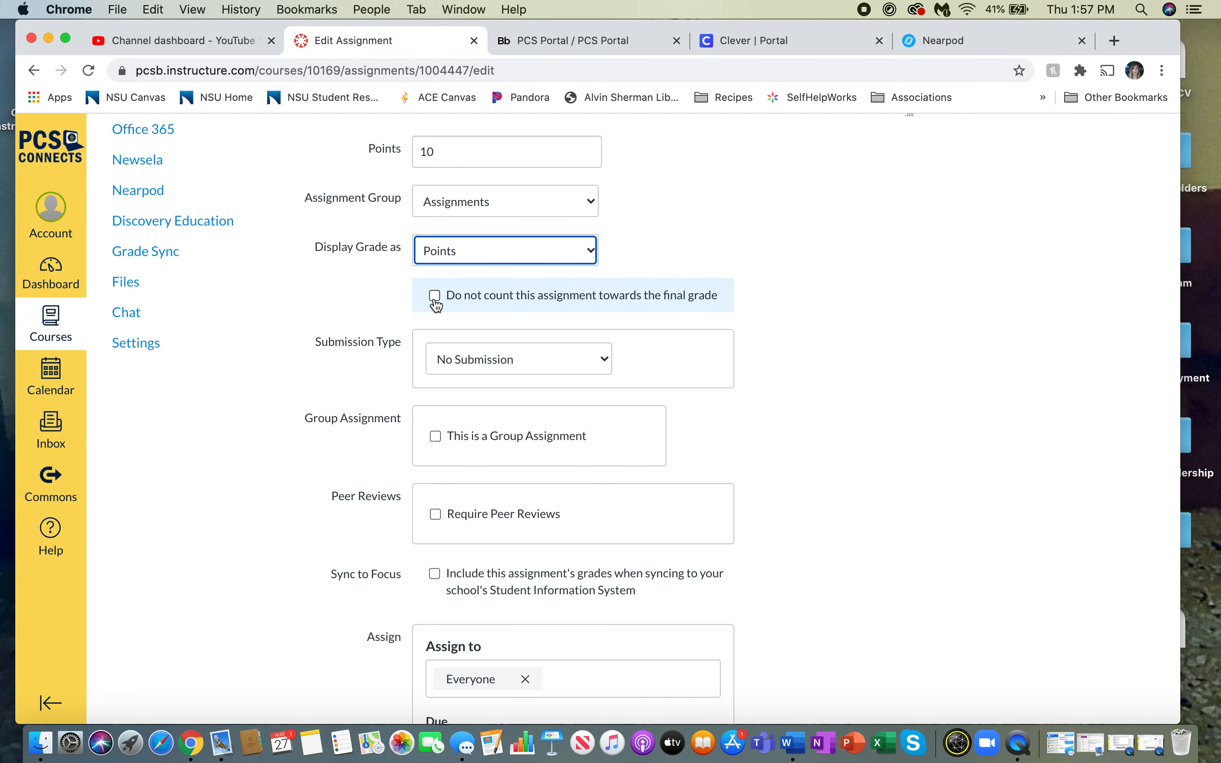
scroll(477, 395, down, 1)
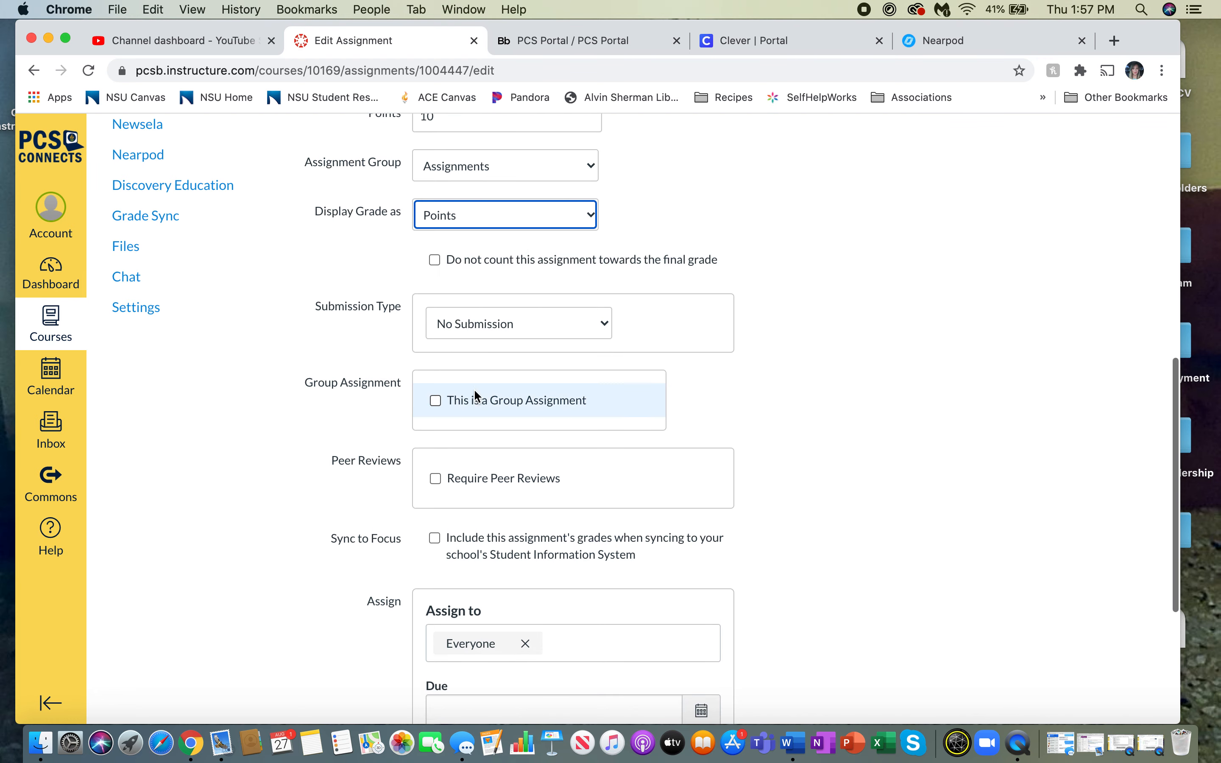
click(507, 332)
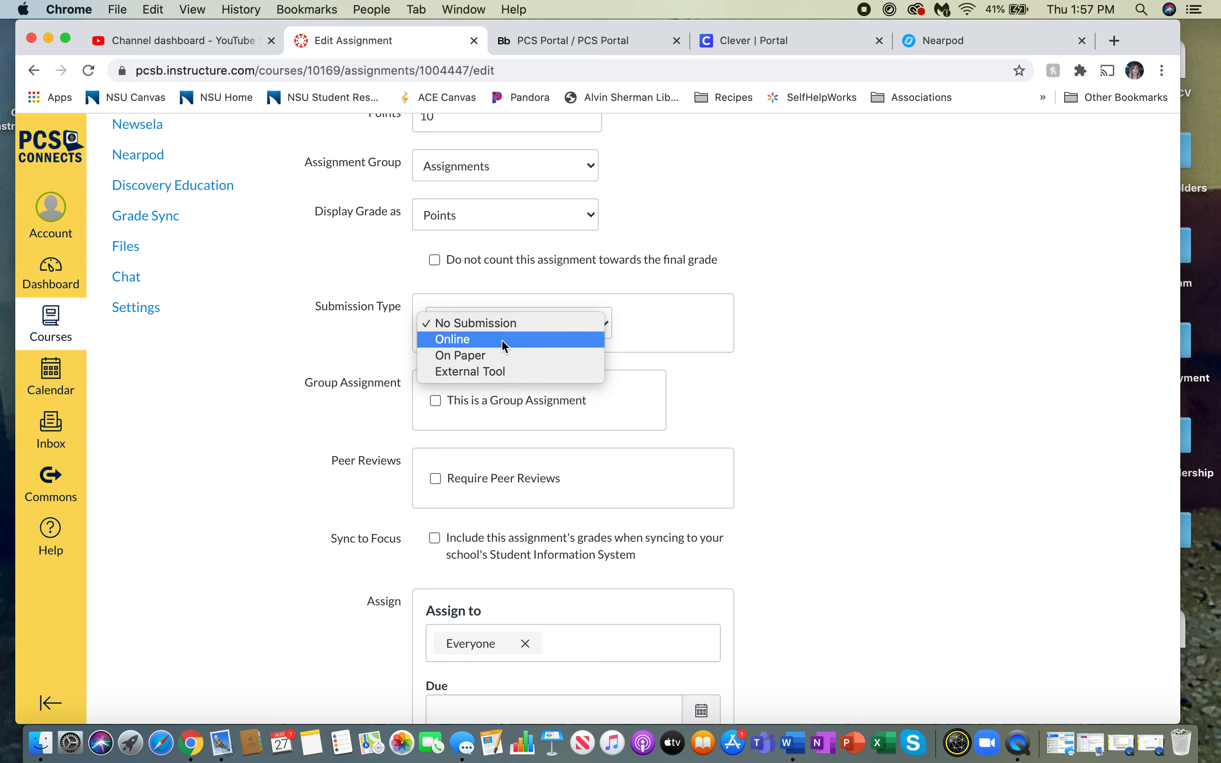
click(486, 373)
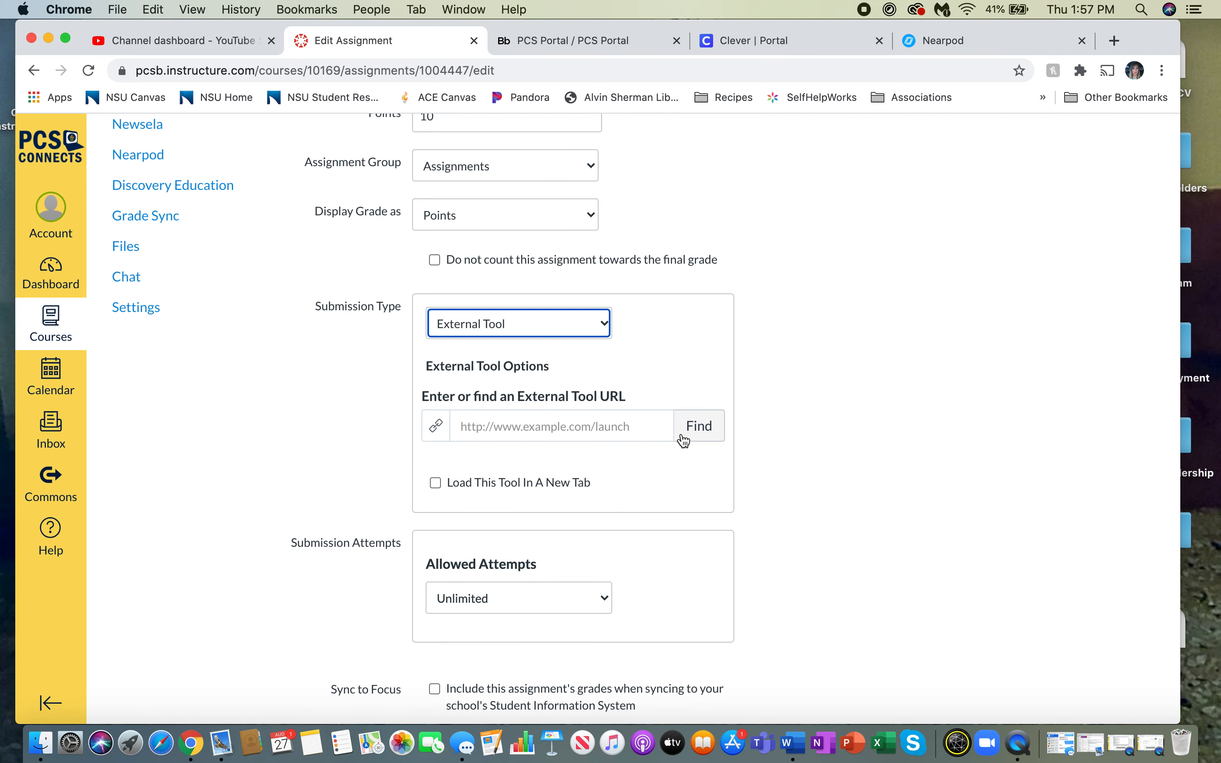
click(699, 428)
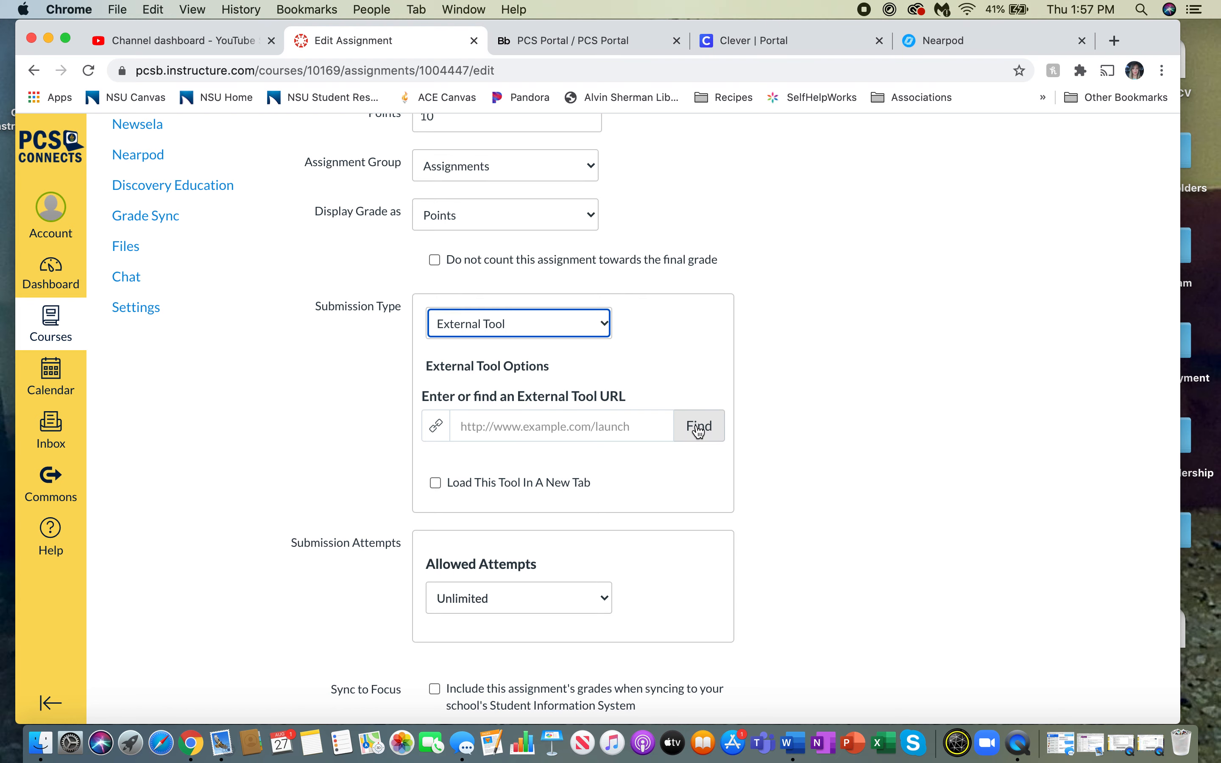
scroll(634, 424, down, 10)
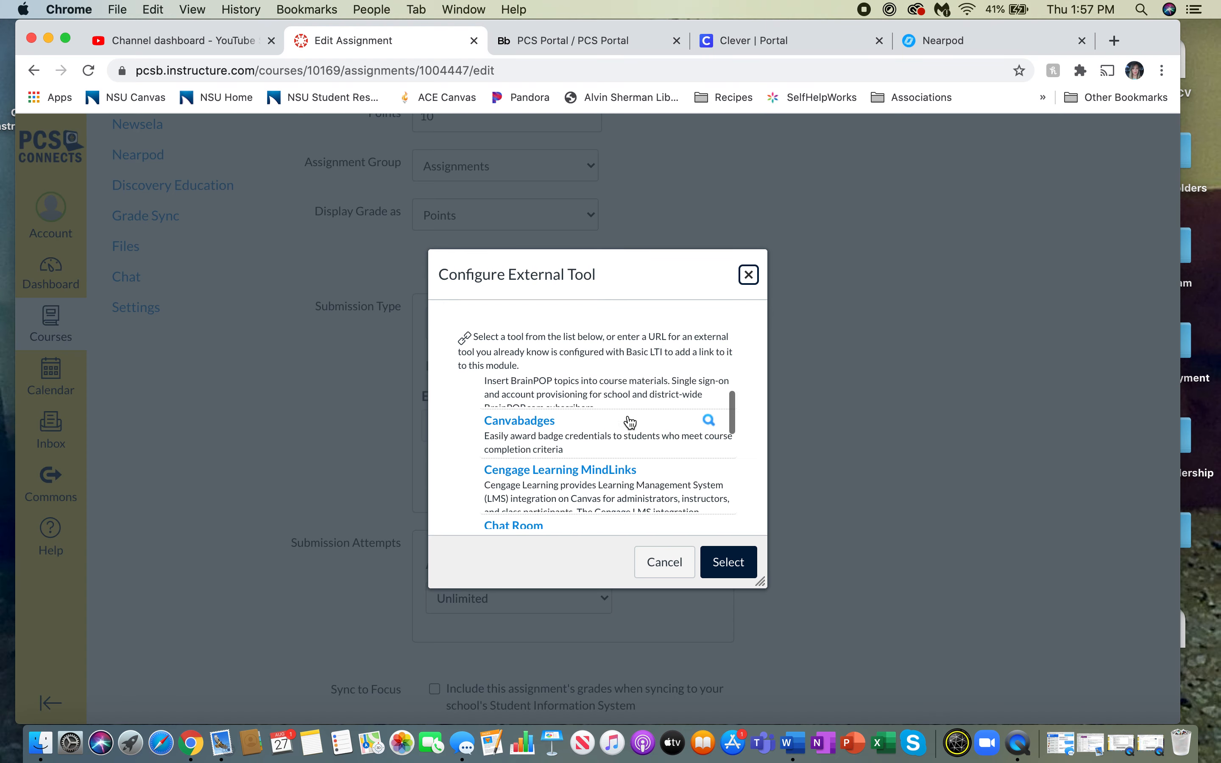
scroll(631, 423, down, 10)
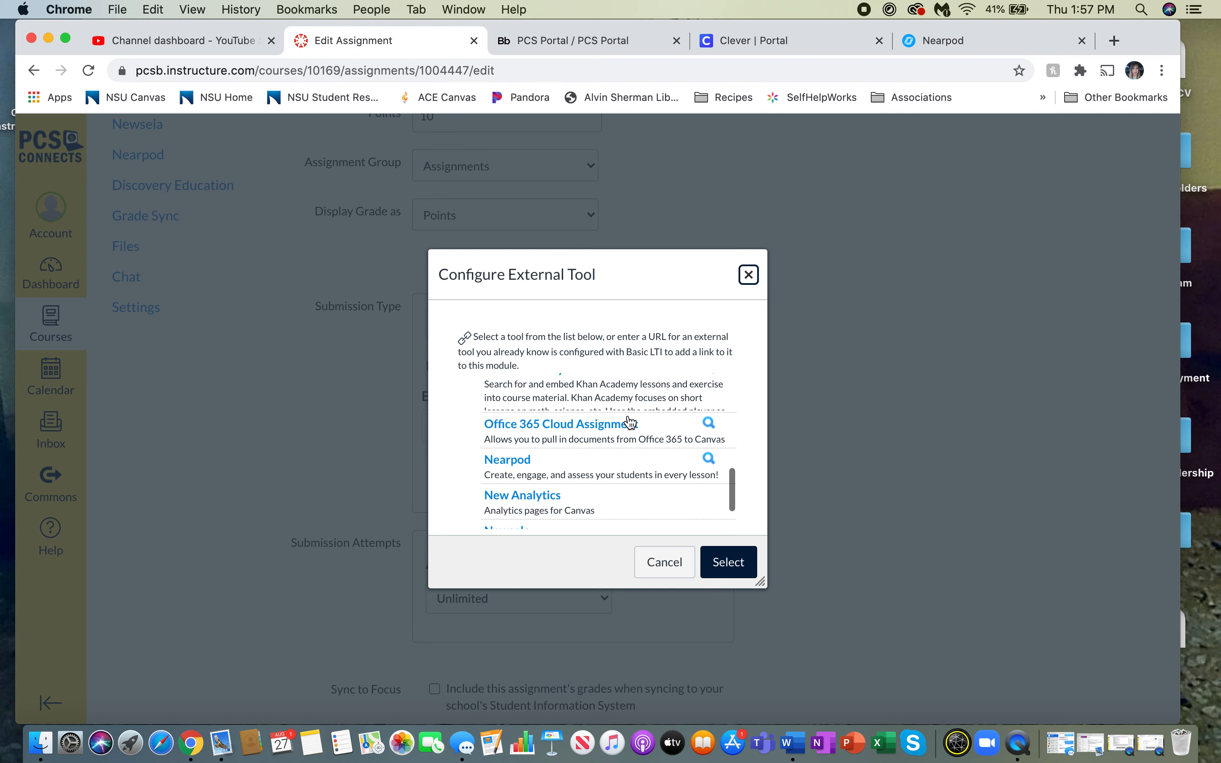
click(591, 410)
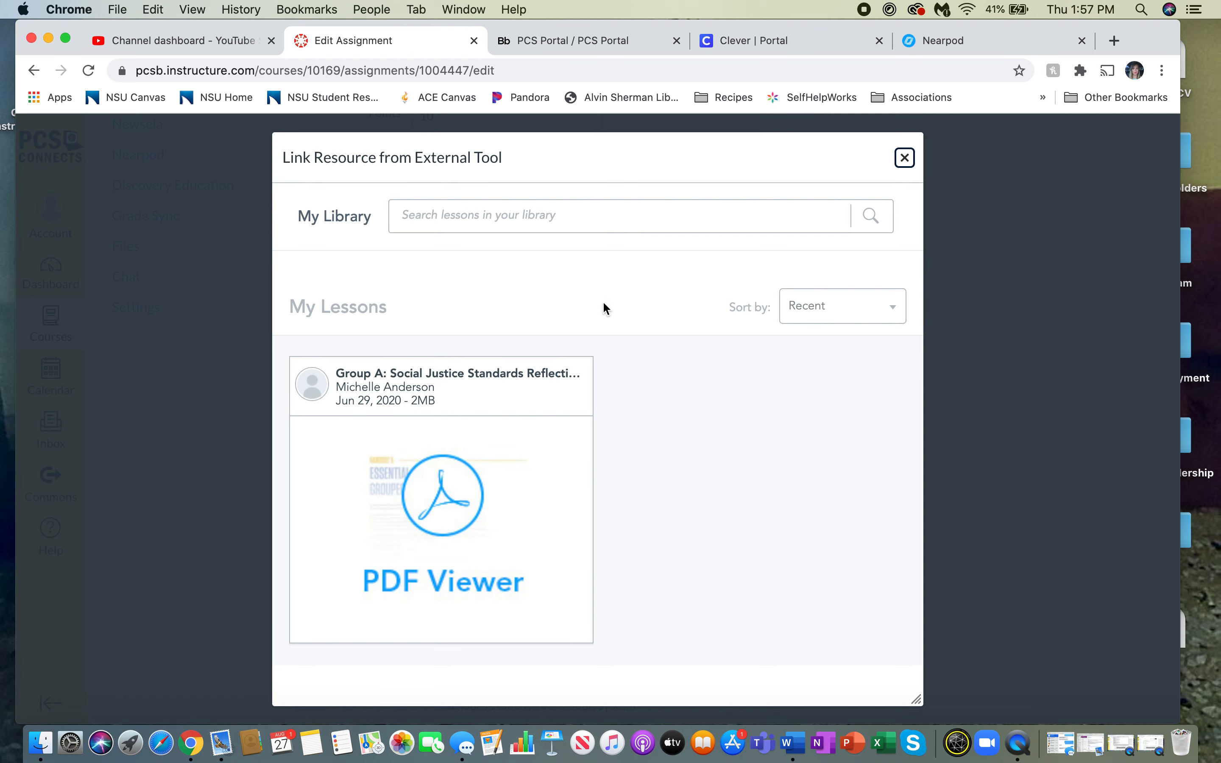
- Link the "Group A: Social Justice" Nearpod lesson in Live Participation mode and set the tool to load in a new tab
mouse_move(454, 556)
click(974, 39)
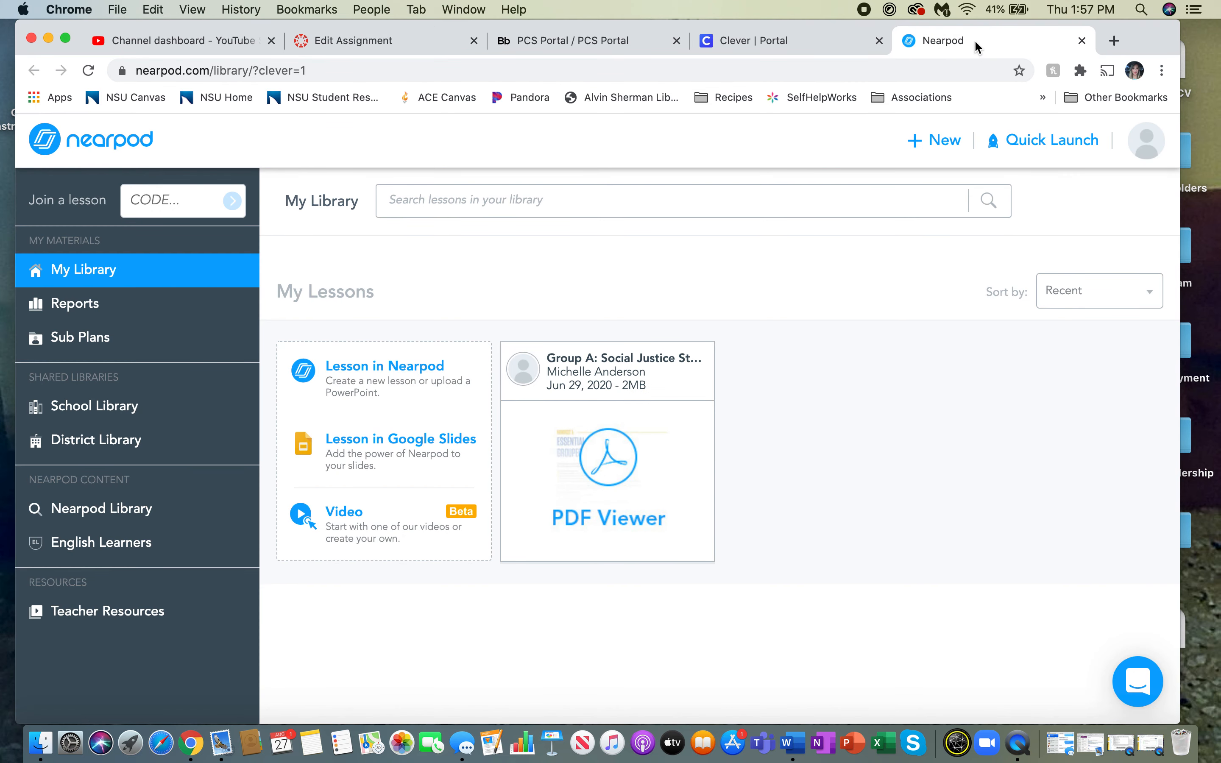
click(368, 51)
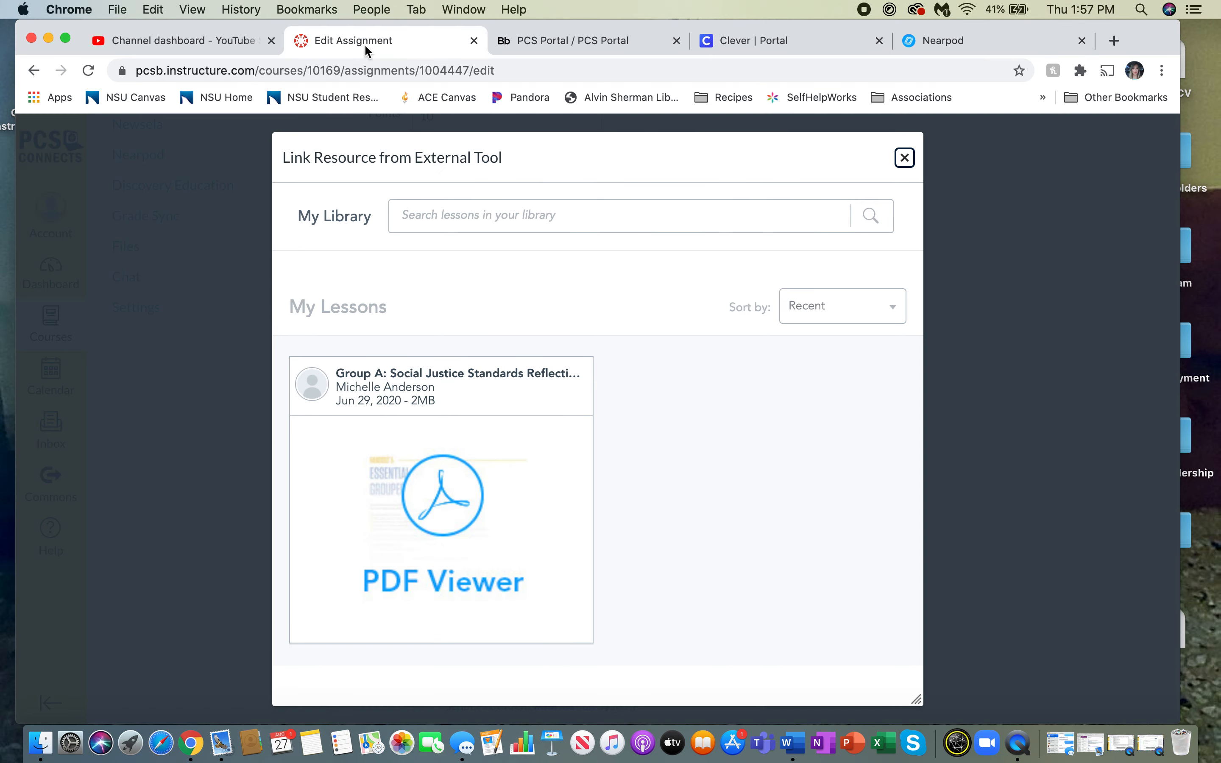
mouse_move(534, 527)
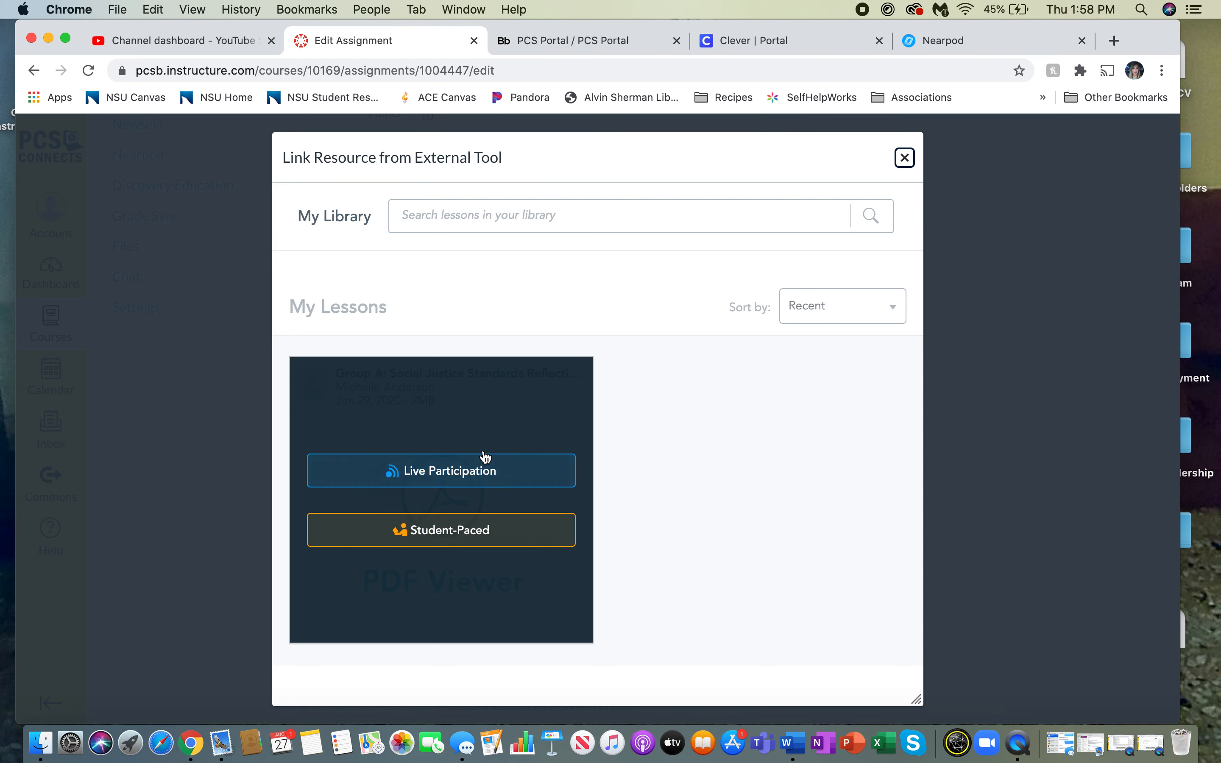
click(456, 475)
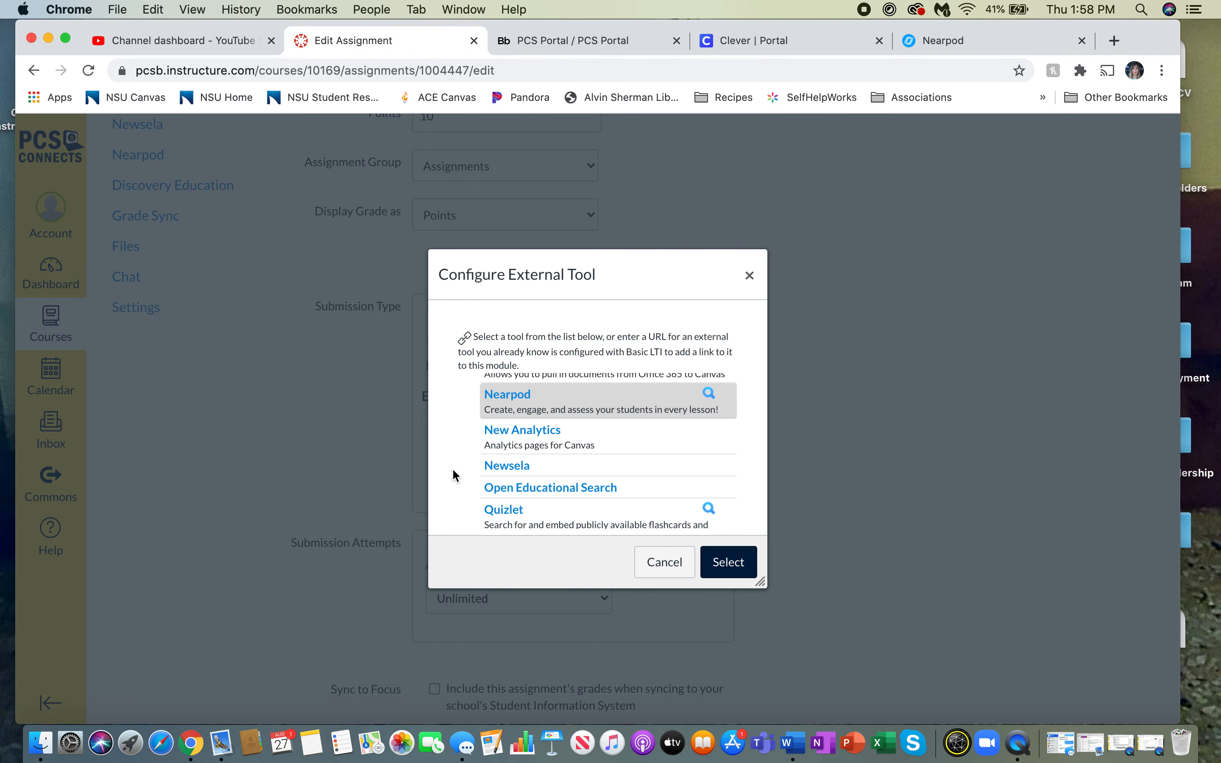
click(731, 561)
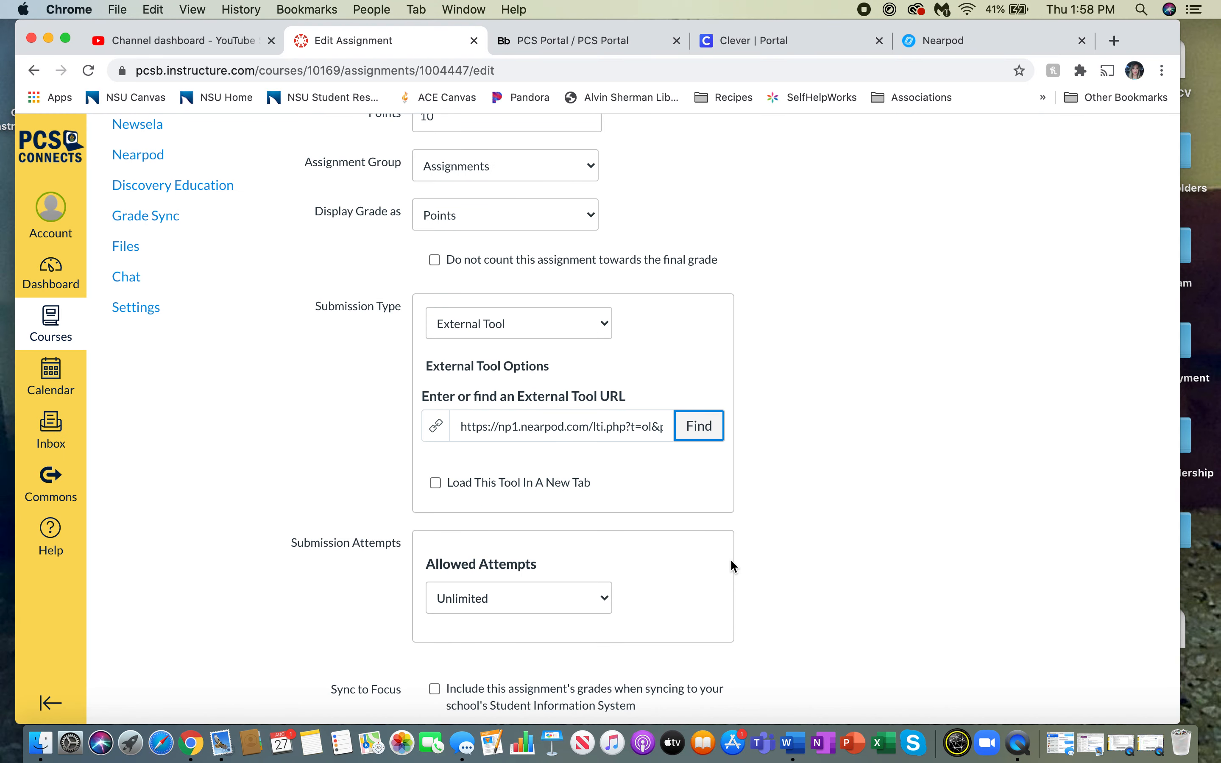
click(433, 485)
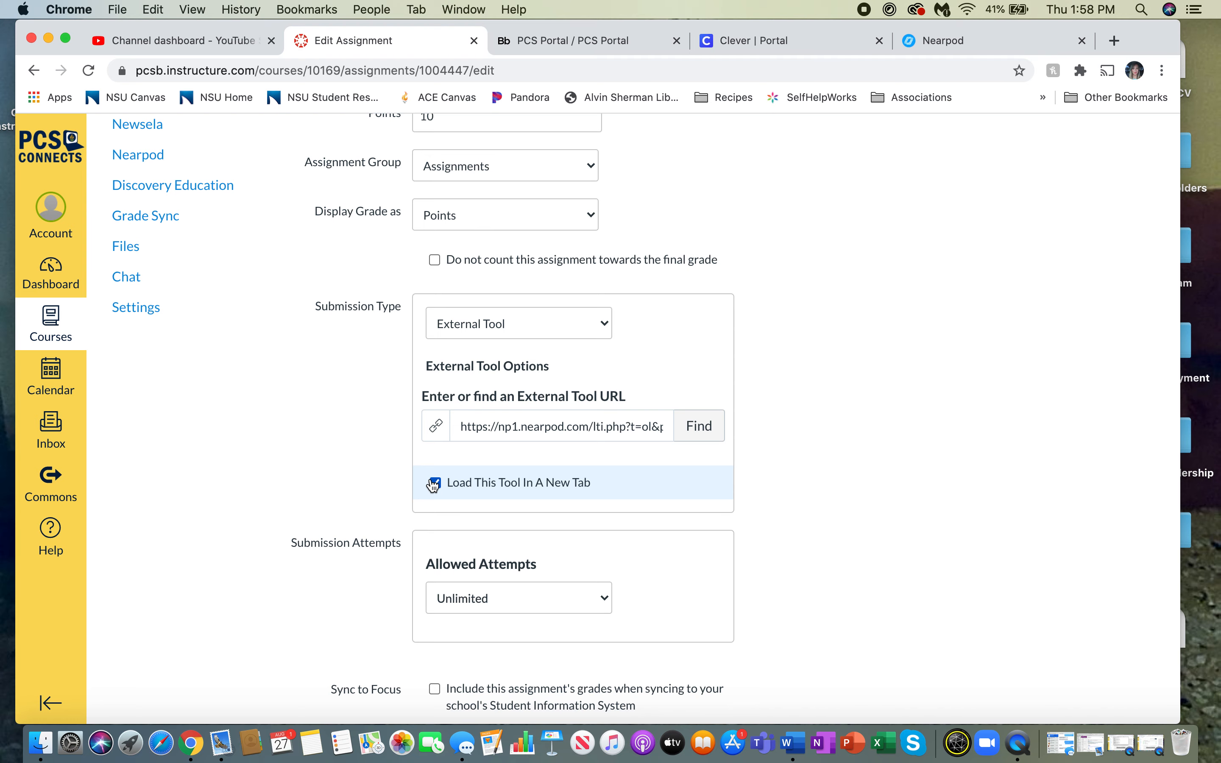
scroll(433, 485, down, 3)
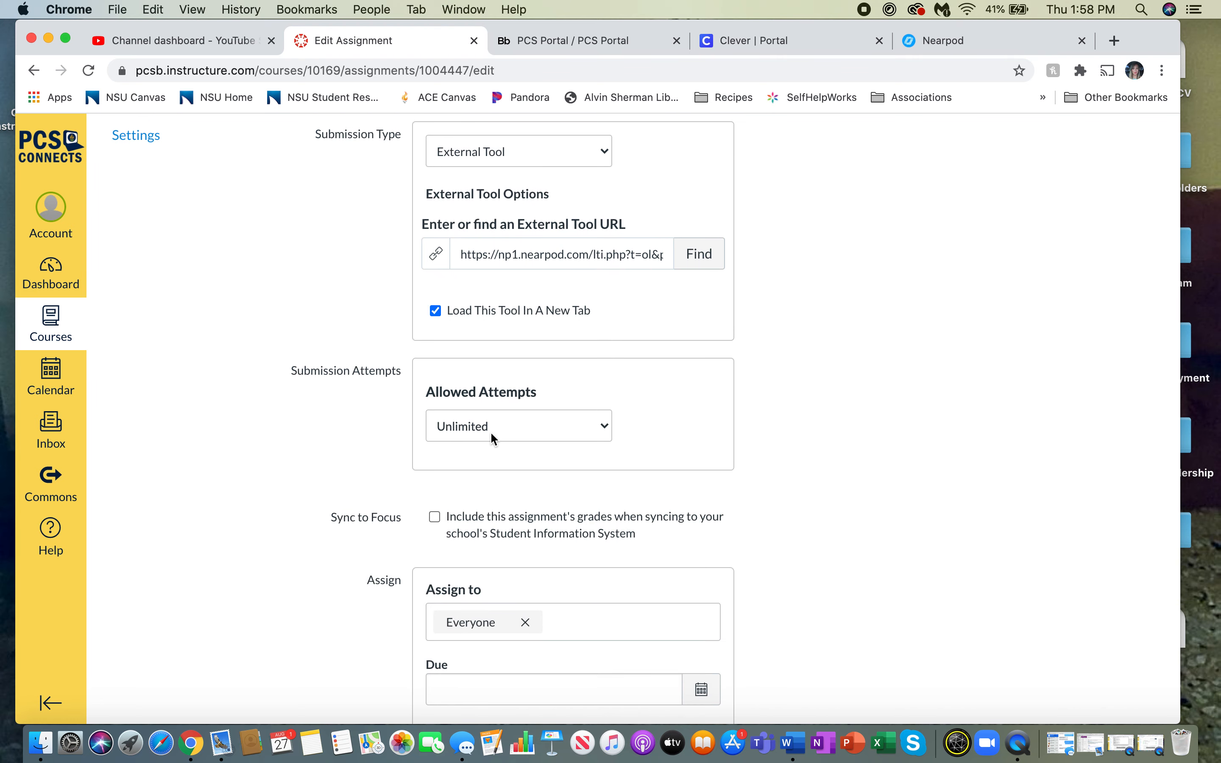
scroll(504, 437, down, 4)
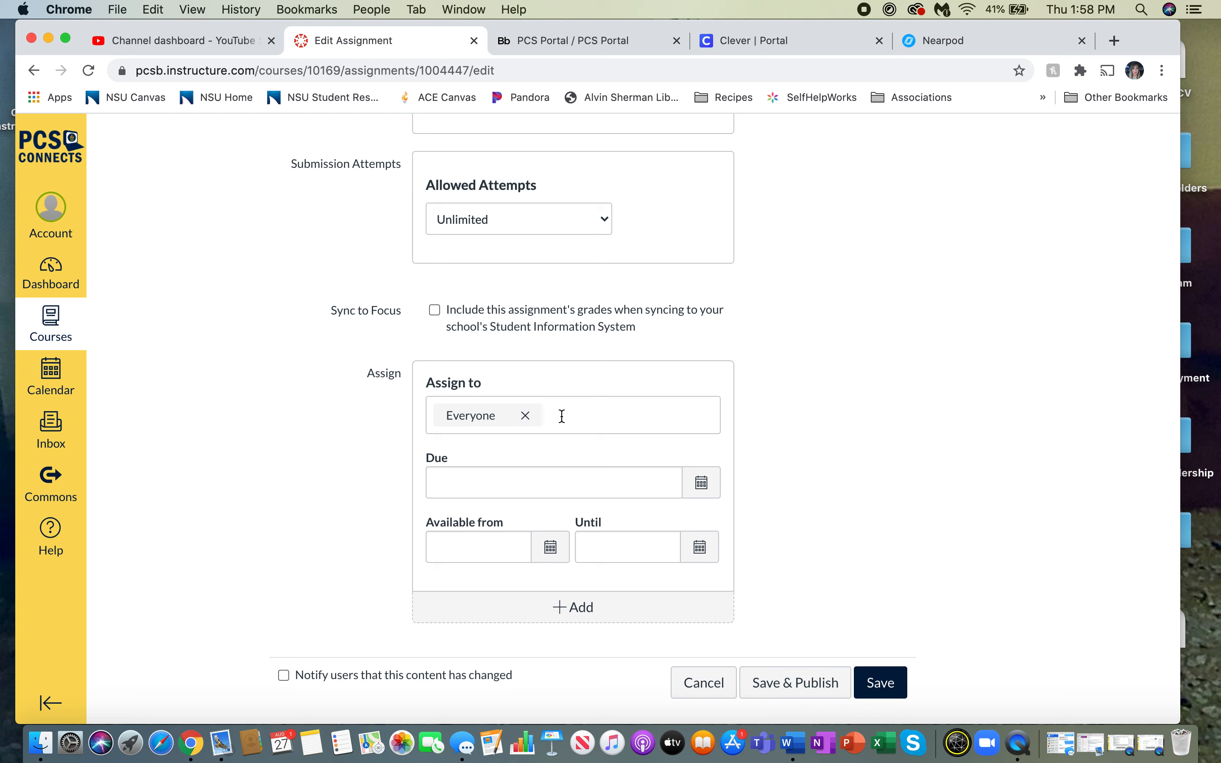
click(562, 416)
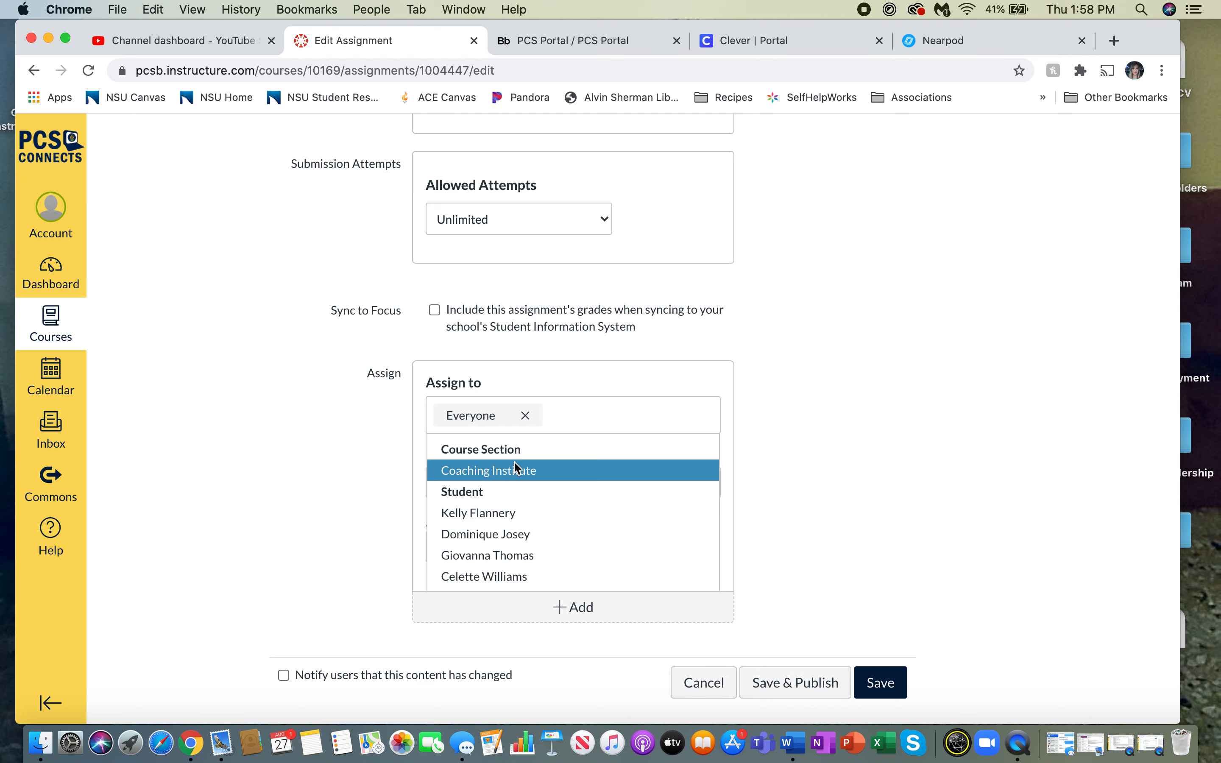
click(356, 474)
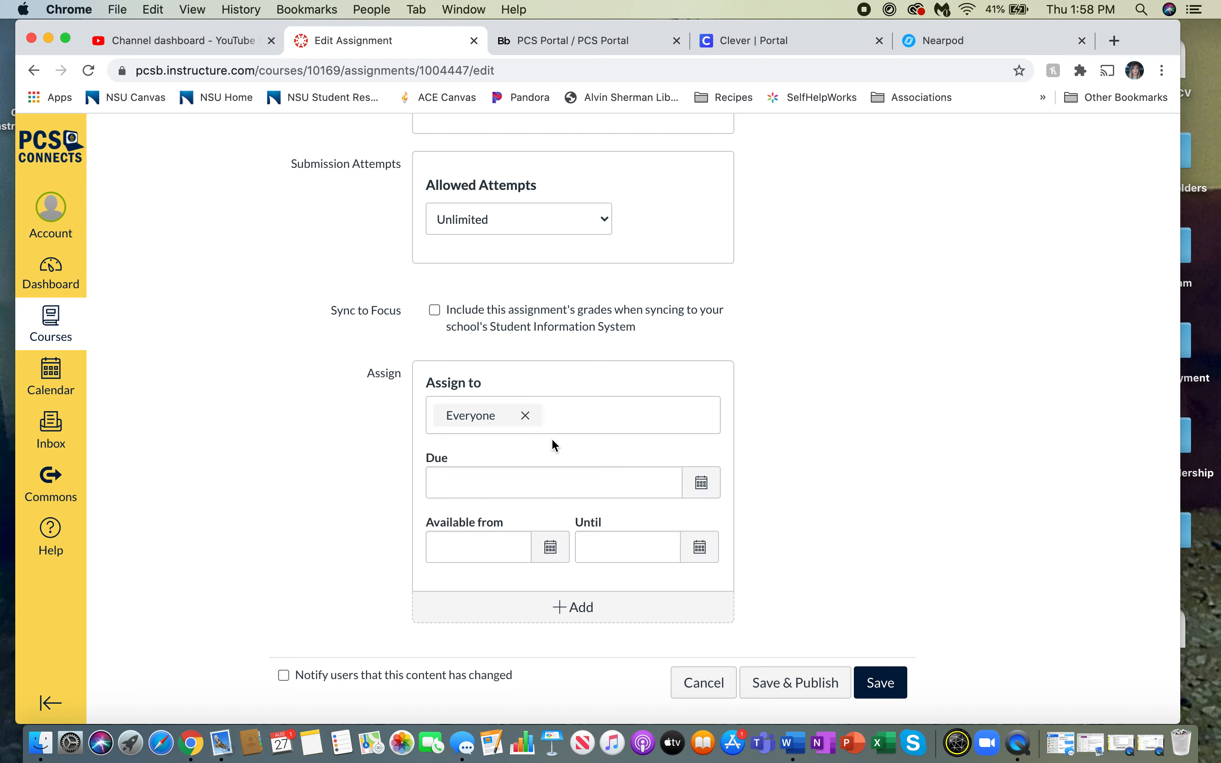
- Set the assignment due Aug 31, 2020 at 11:59pm, available from Aug 27 until Sep 4 at 11:59pm, and save it without publishing
click(703, 484)
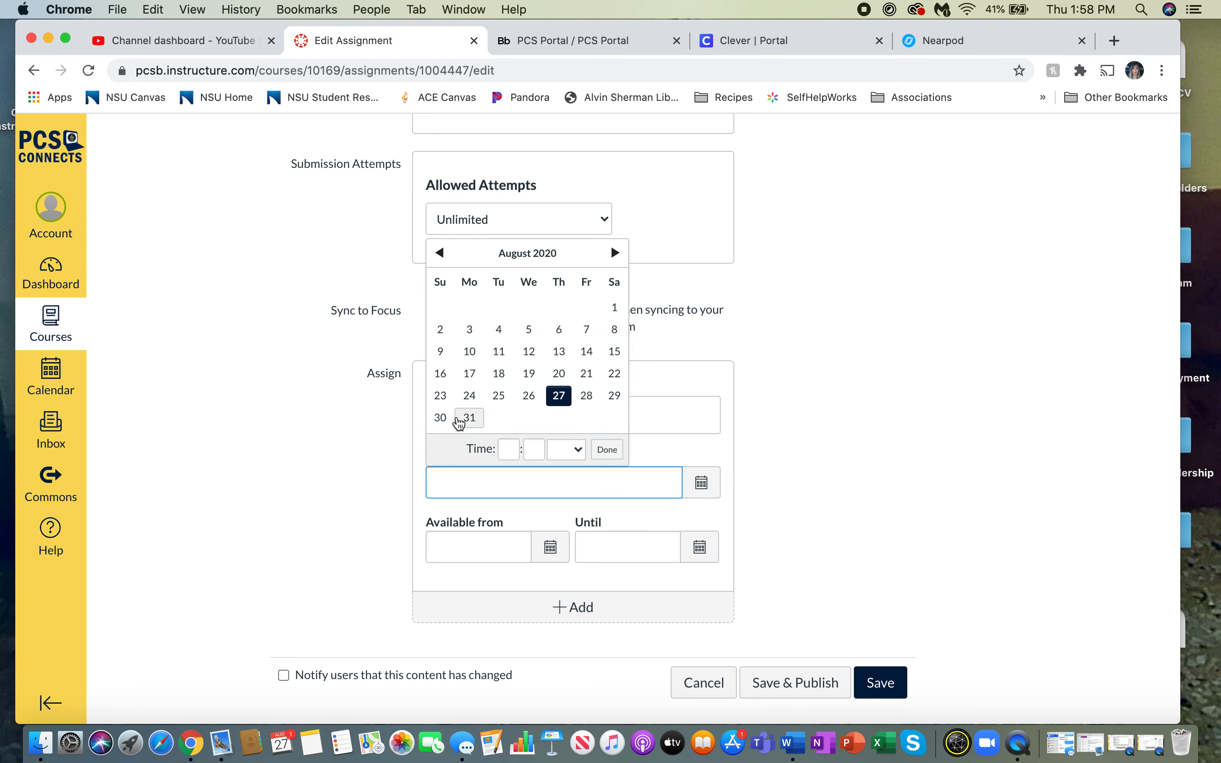
click(468, 418)
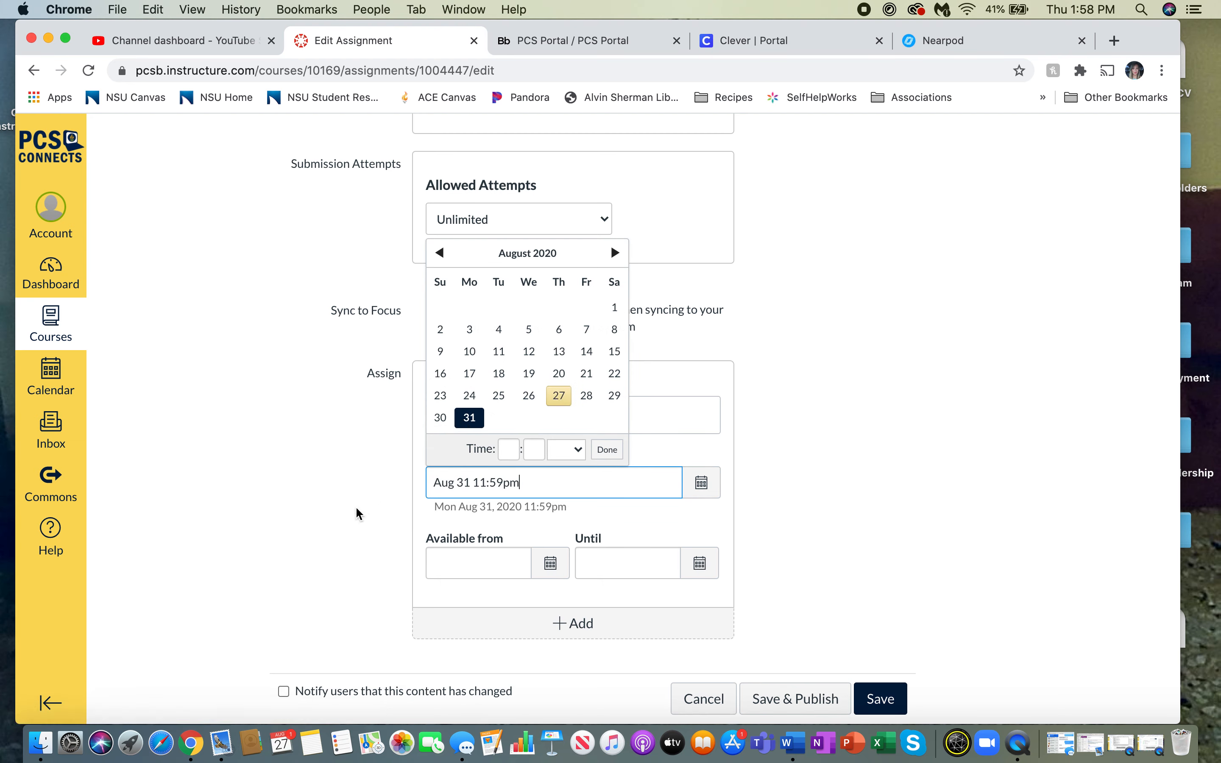
click(548, 564)
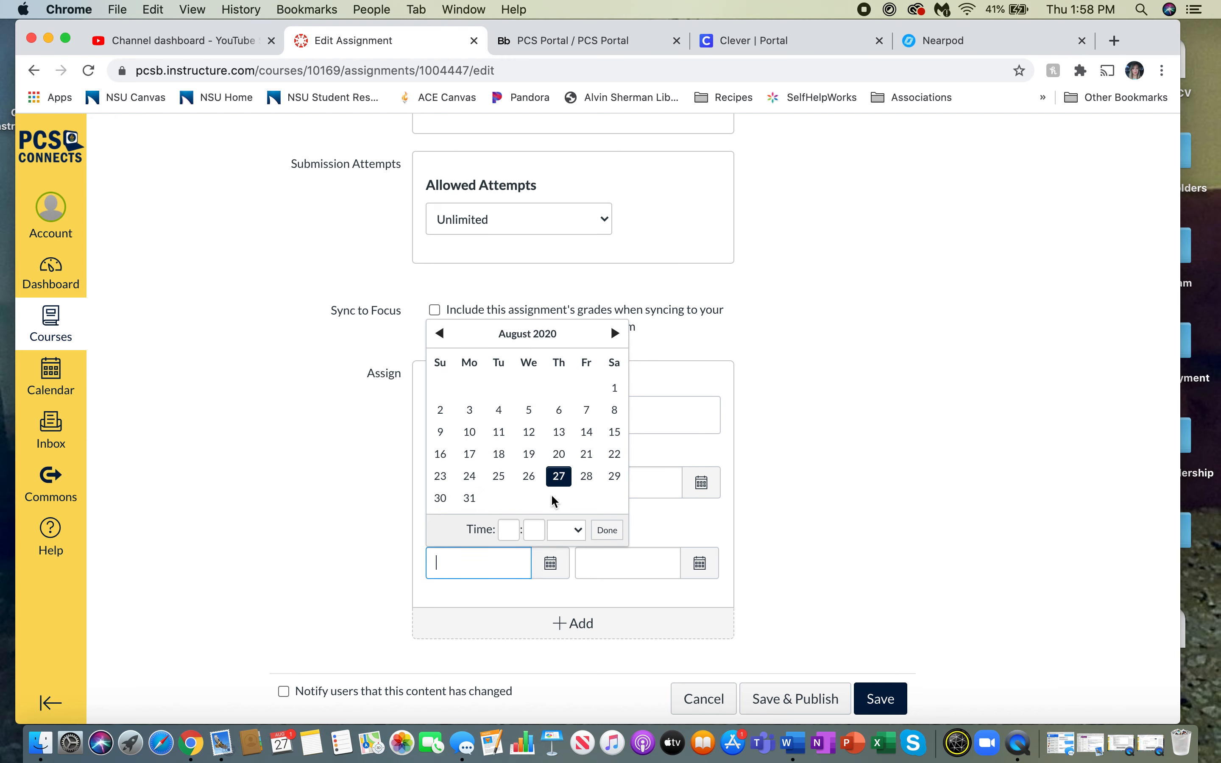
click(560, 477)
click(699, 564)
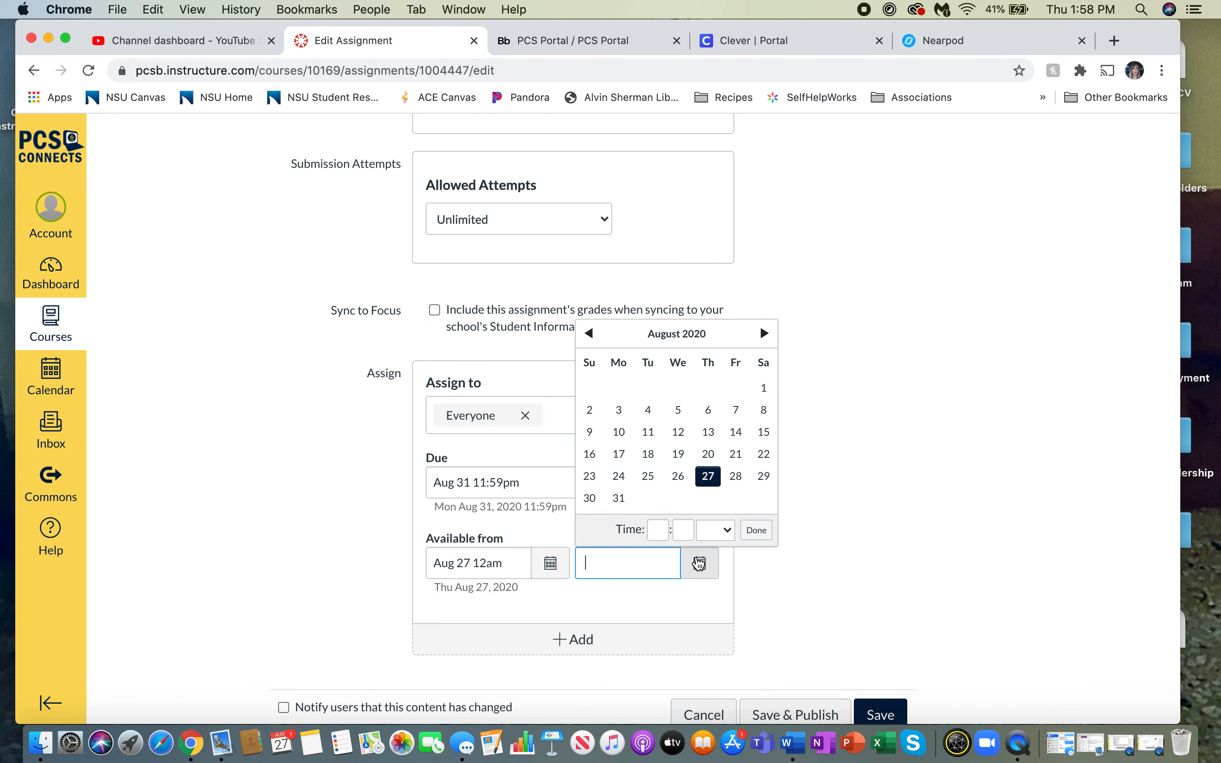
click(765, 333)
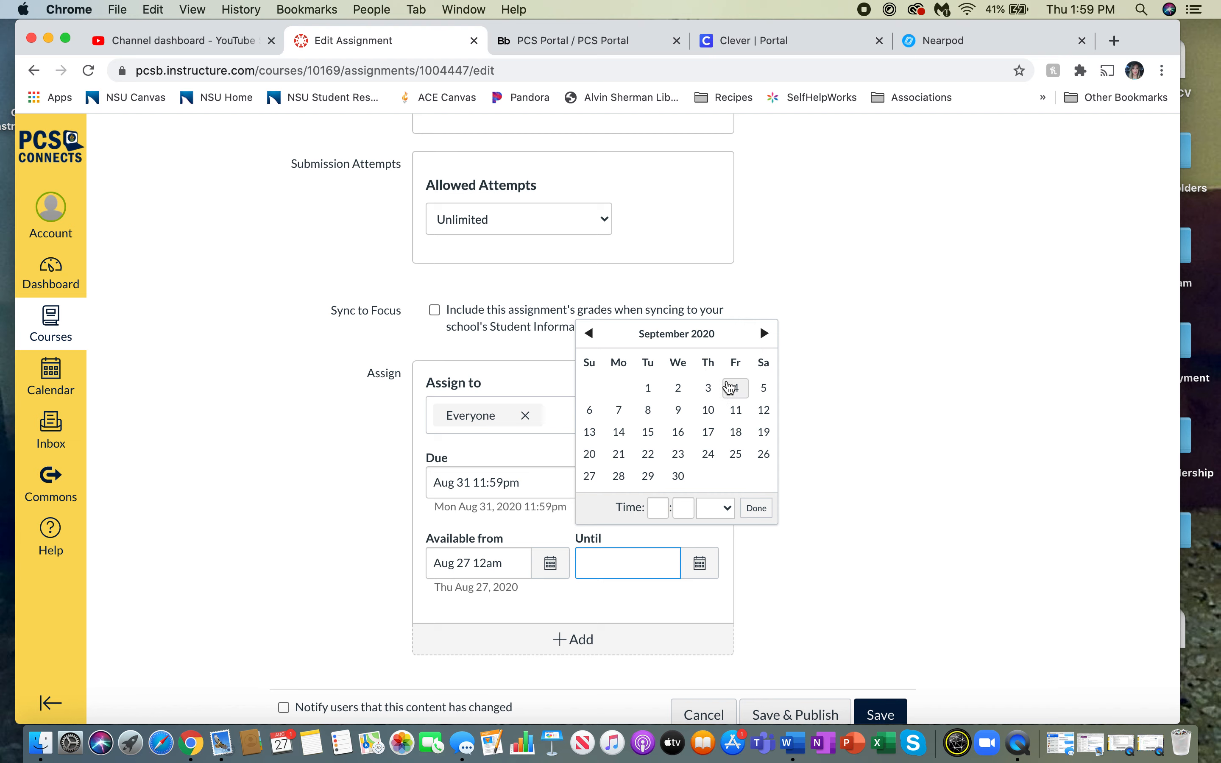
click(736, 388)
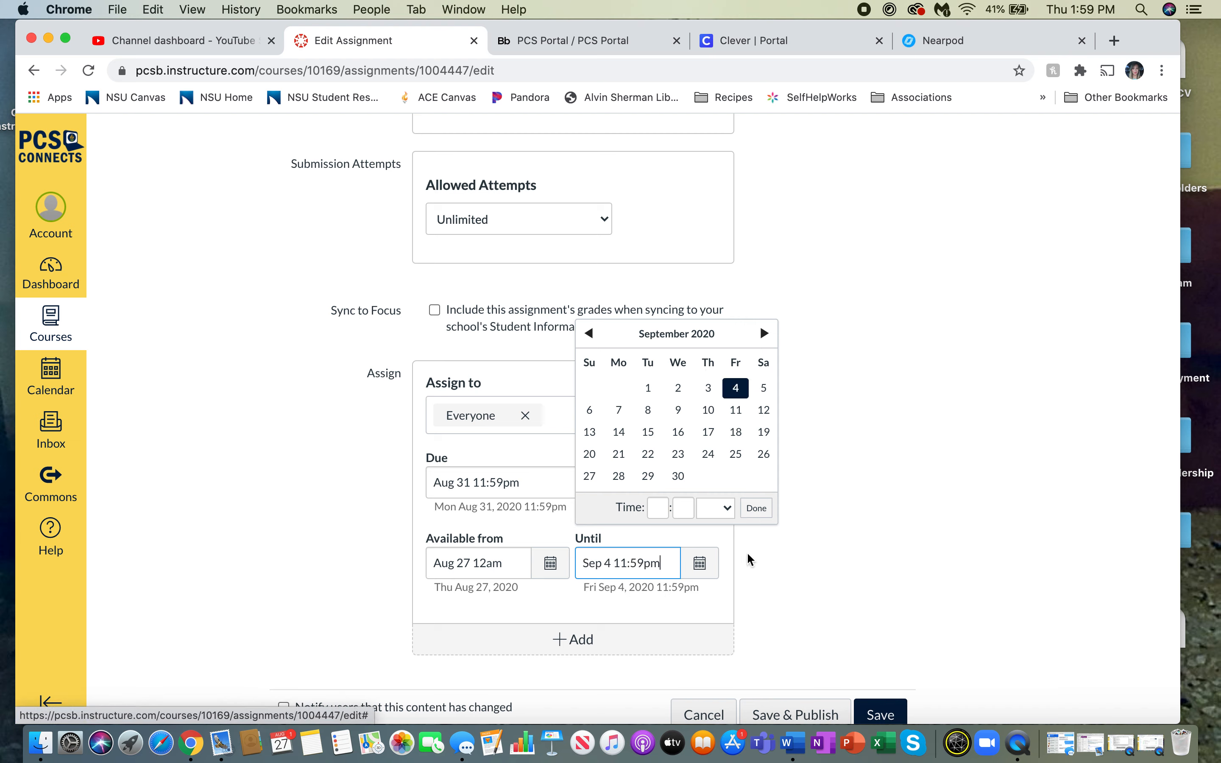
click(749, 580)
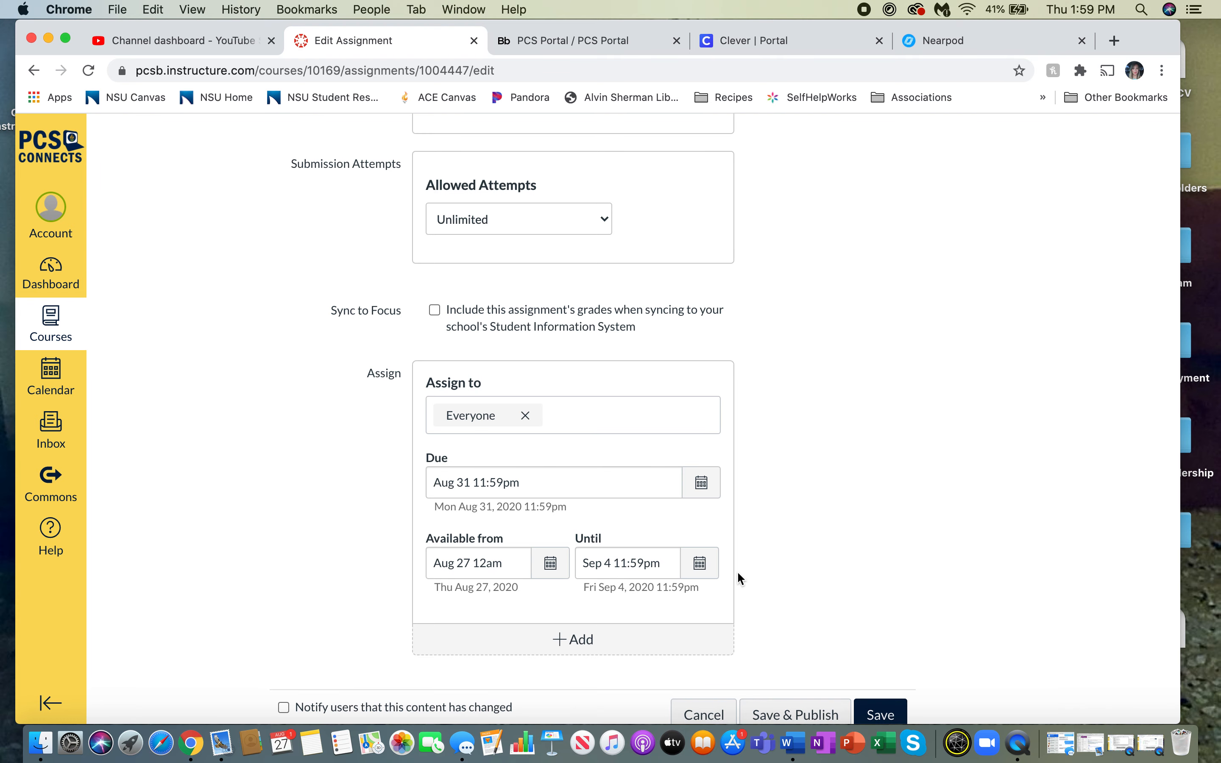
scroll(737, 575, down, 2)
click(892, 645)
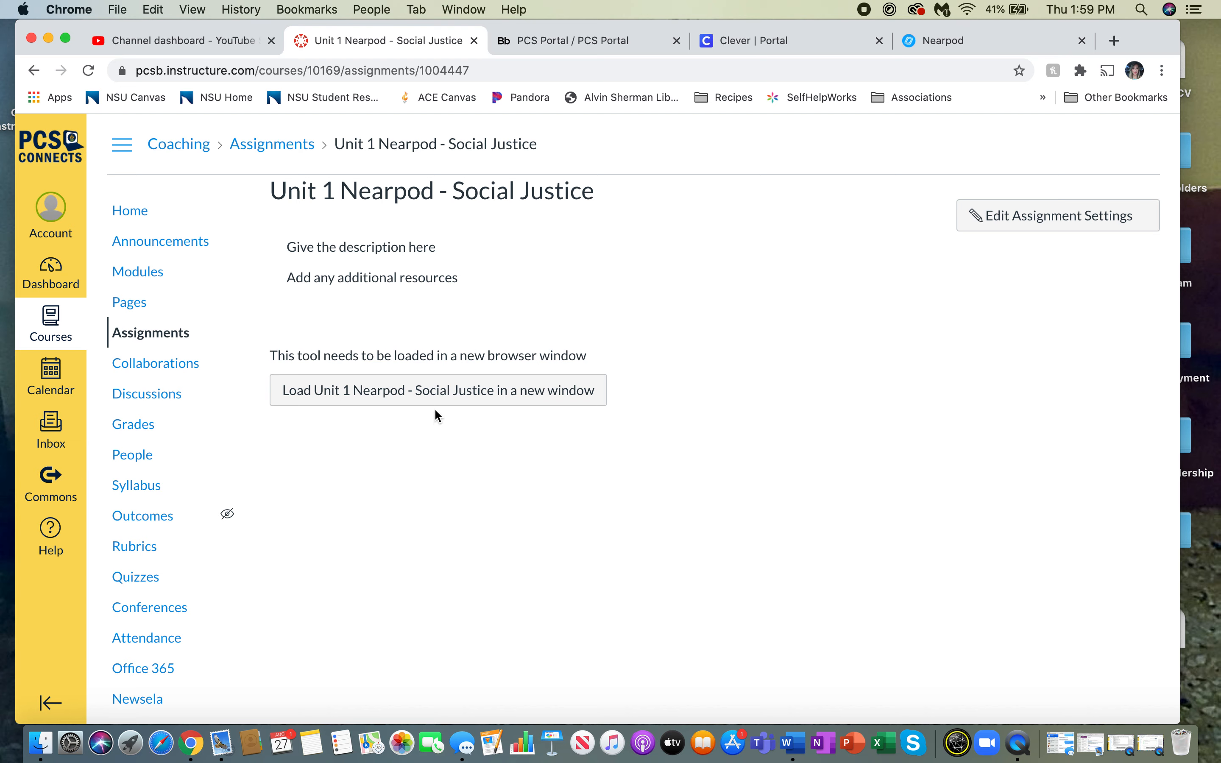
- Load the Unit 1 Nearpod - Social Justice lesson in a new window and dismiss Nearpod's quick tour
click(416, 394)
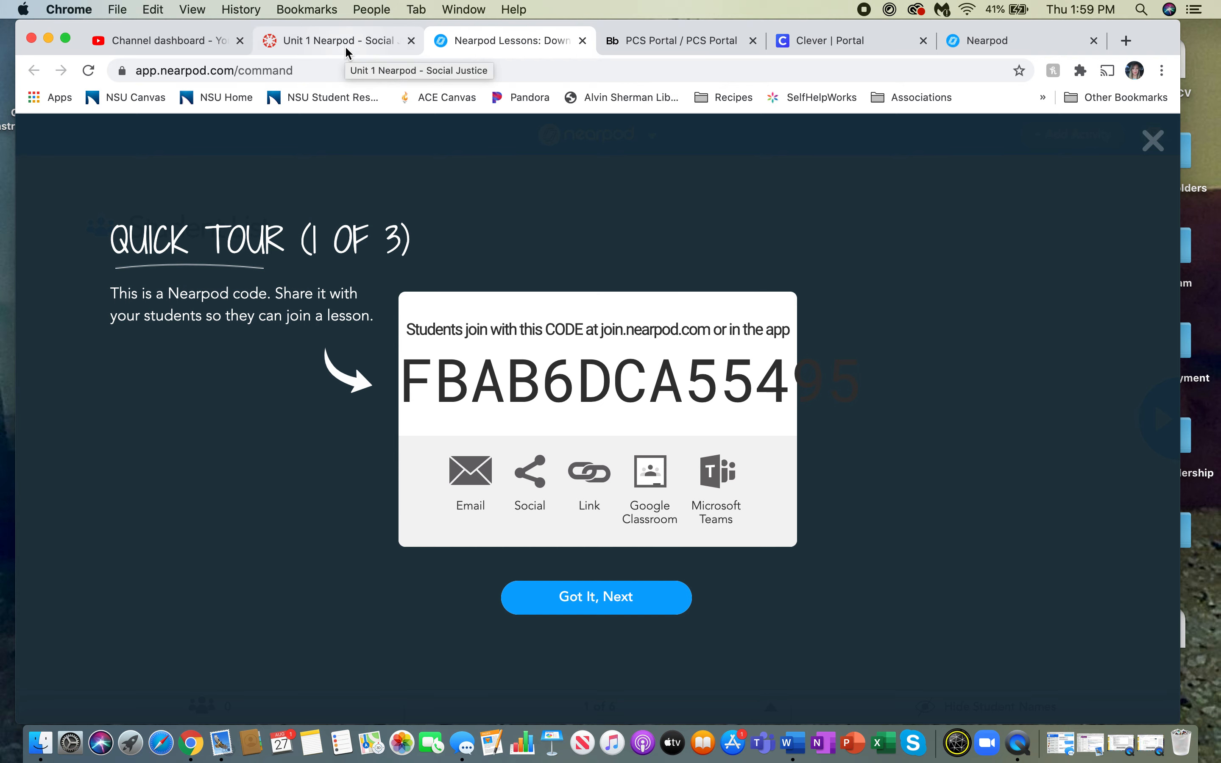
click(599, 610)
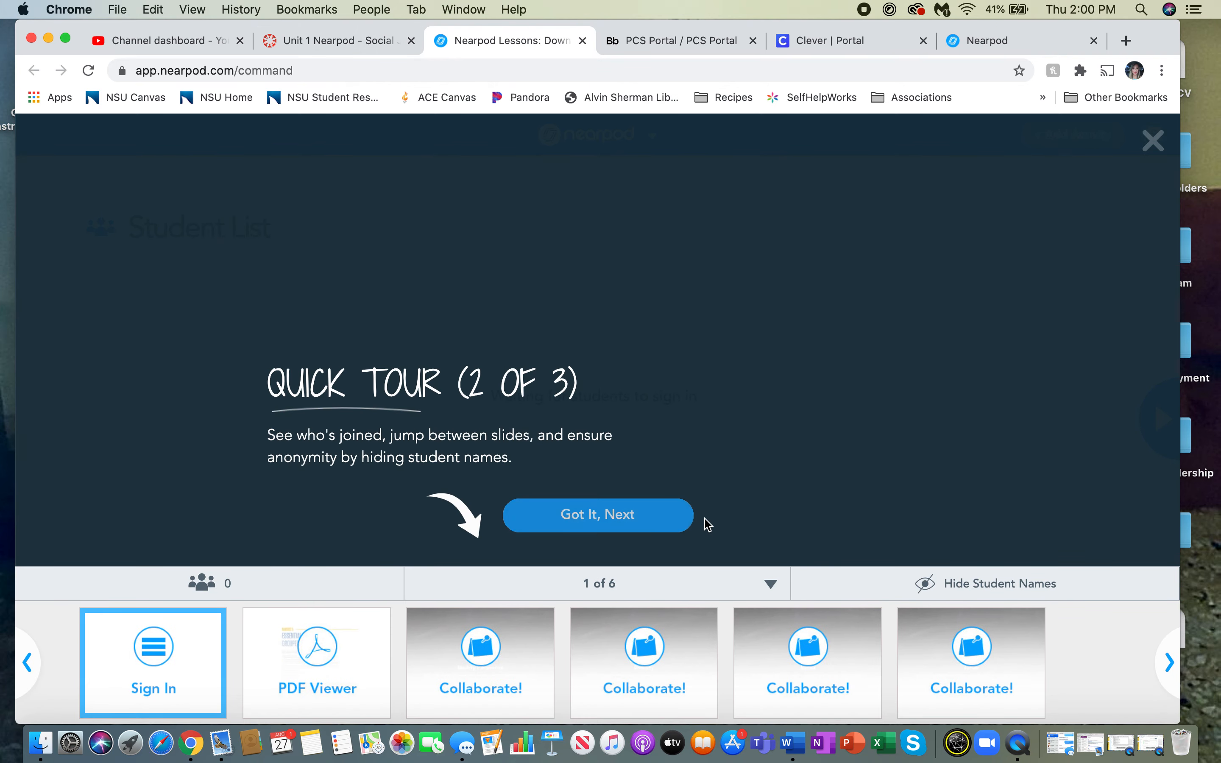
click(618, 530)
click(1158, 146)
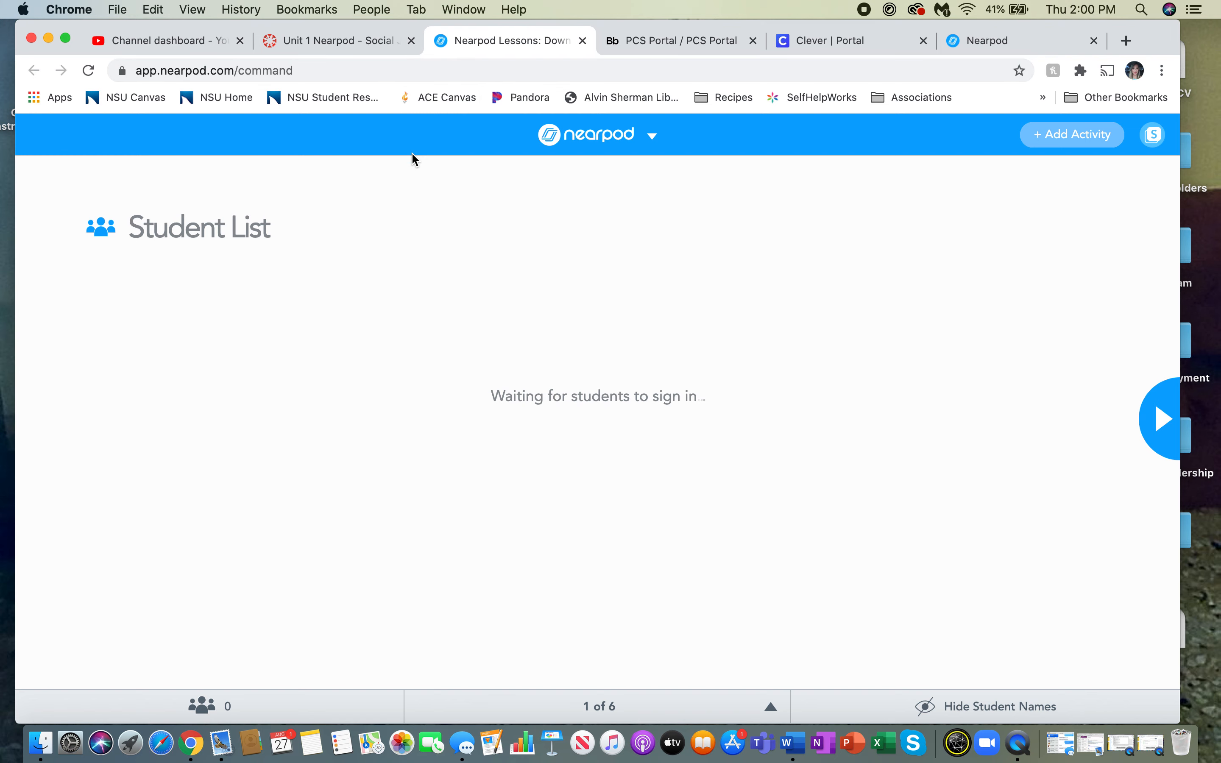
- Check the Canvas assignment page, return to the launched Nearpod lesson and join it in Student View
click(367, 40)
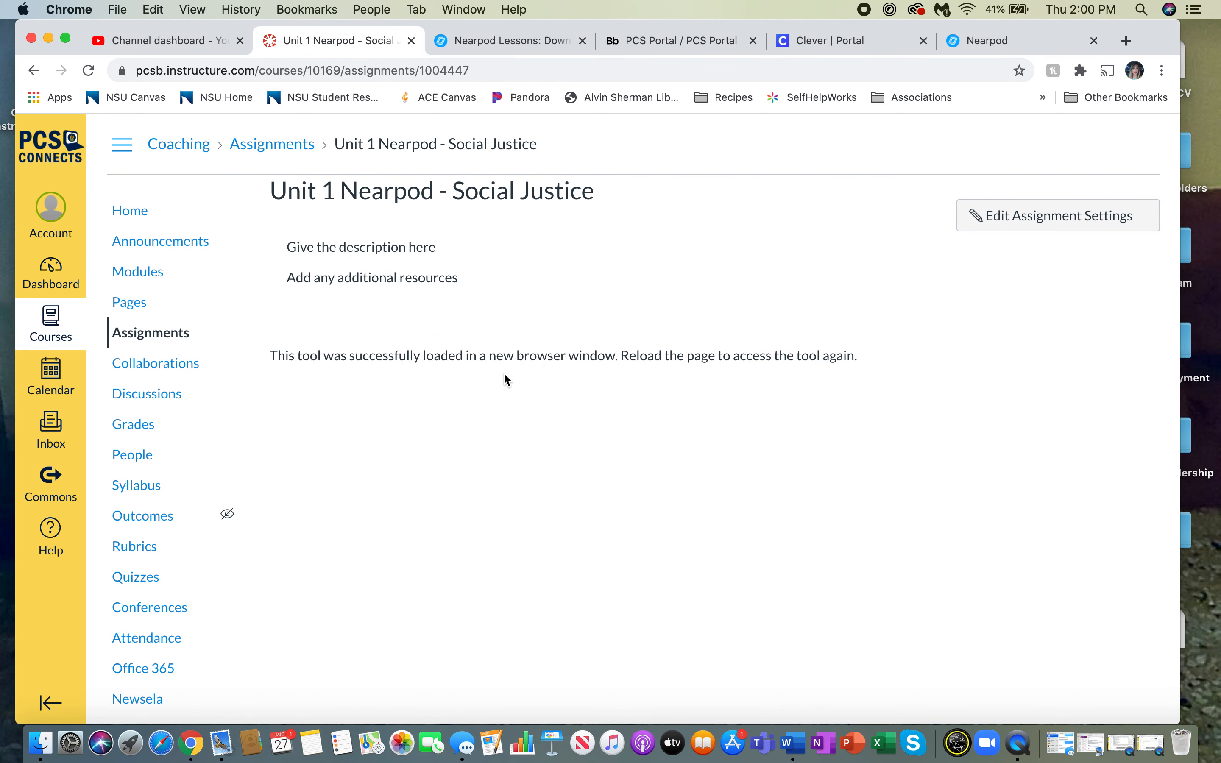
click(487, 39)
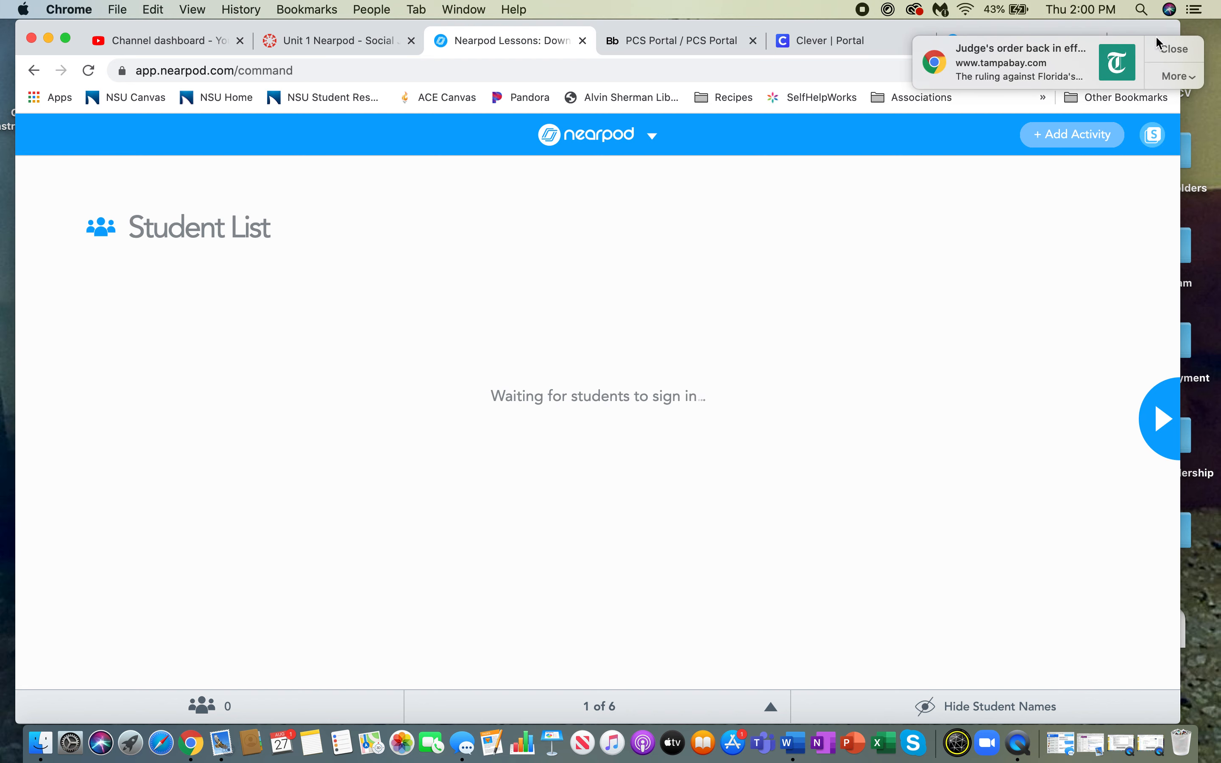
click(1156, 45)
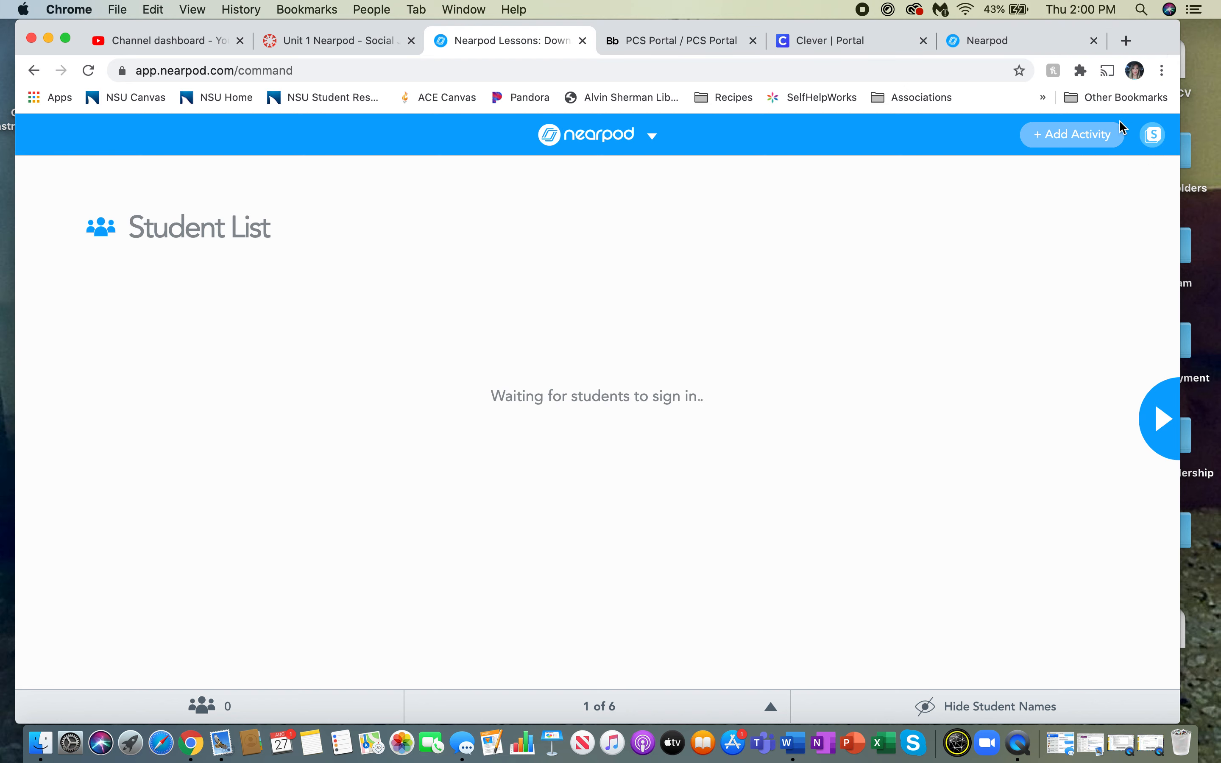
click(1156, 135)
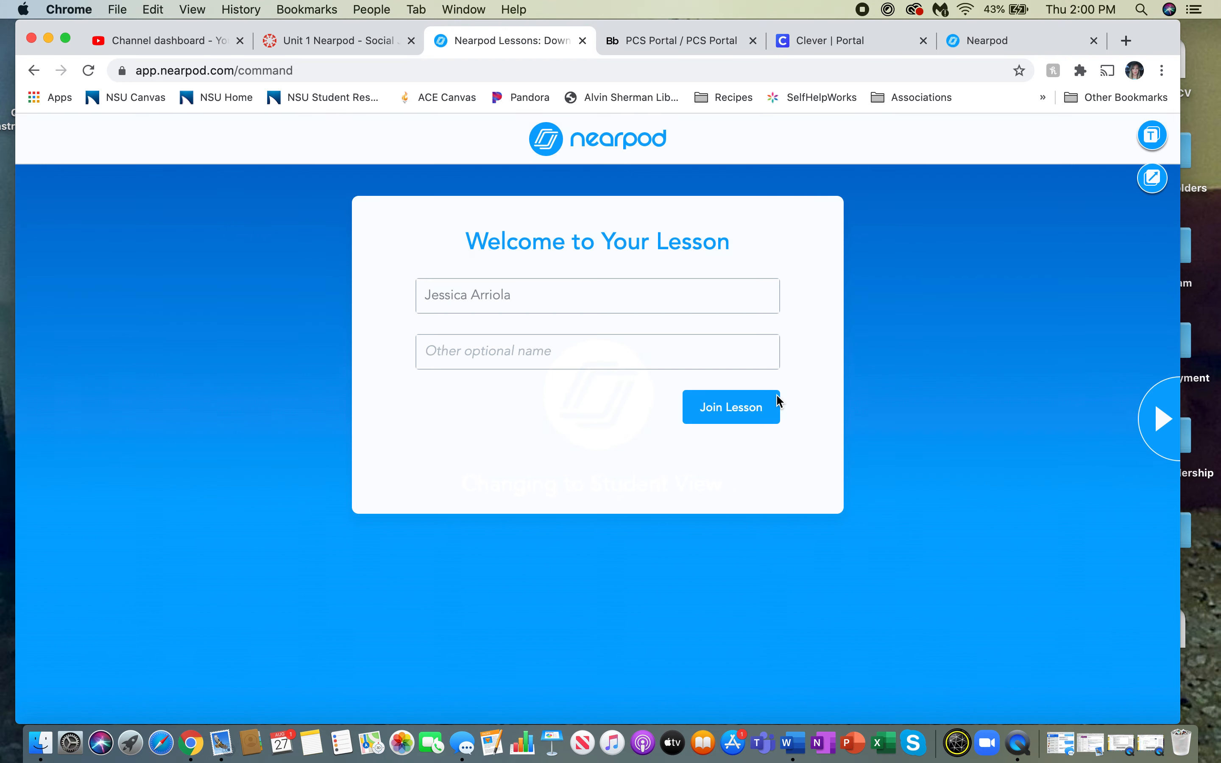
click(731, 407)
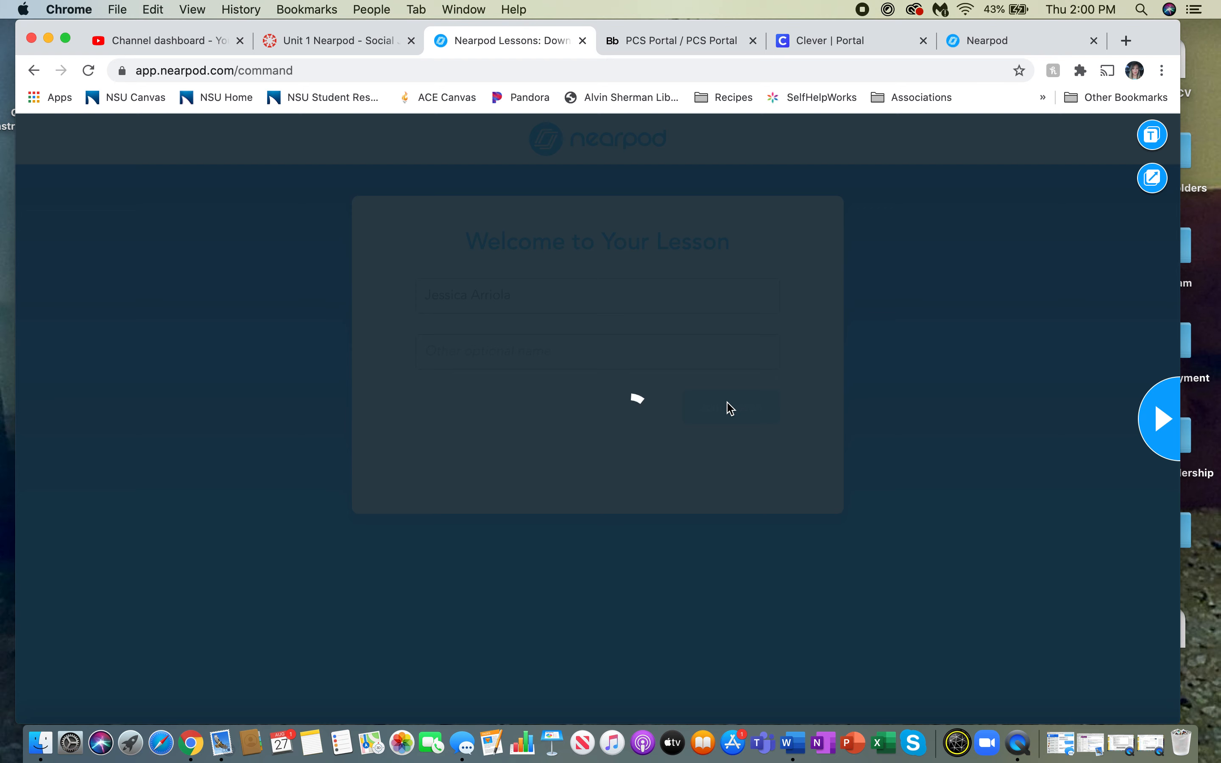
- Switch to the Nearpod library, launch the "Group A: Social Justice" lesson in Live Participation mode and highlight its student join code
click(328, 44)
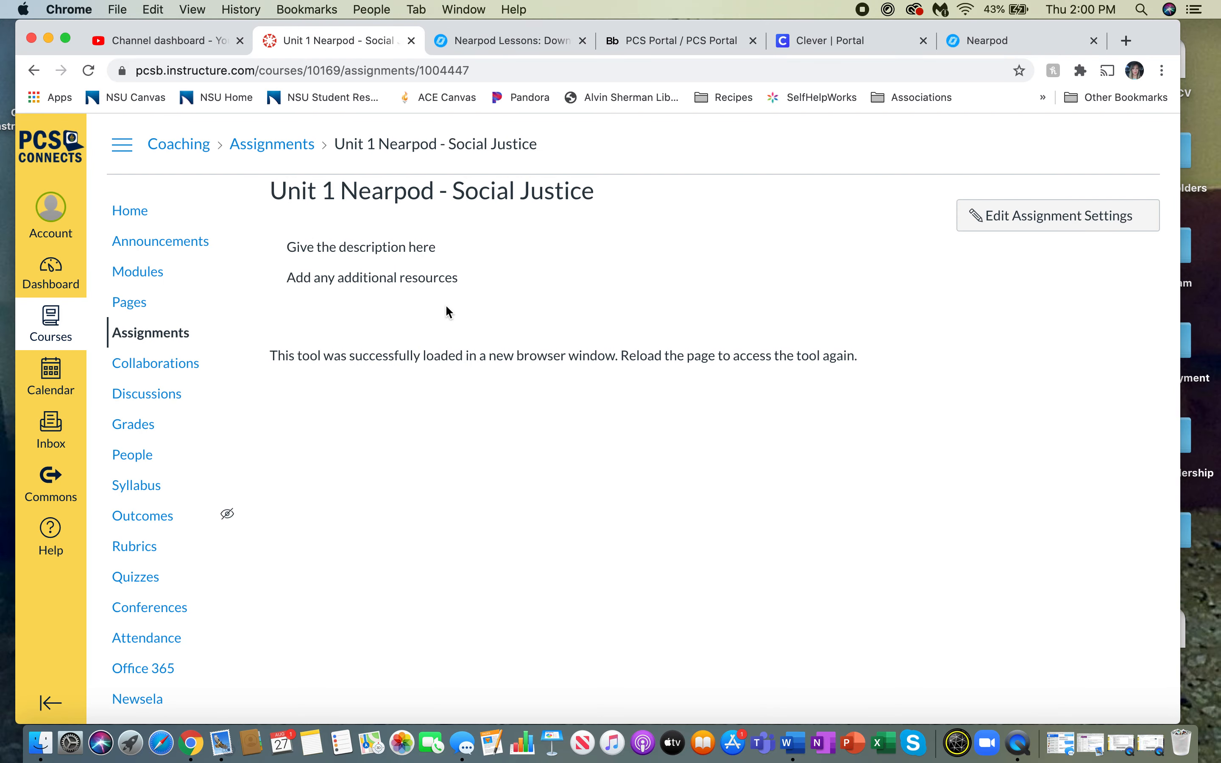
scroll(522, 316, up, 1)
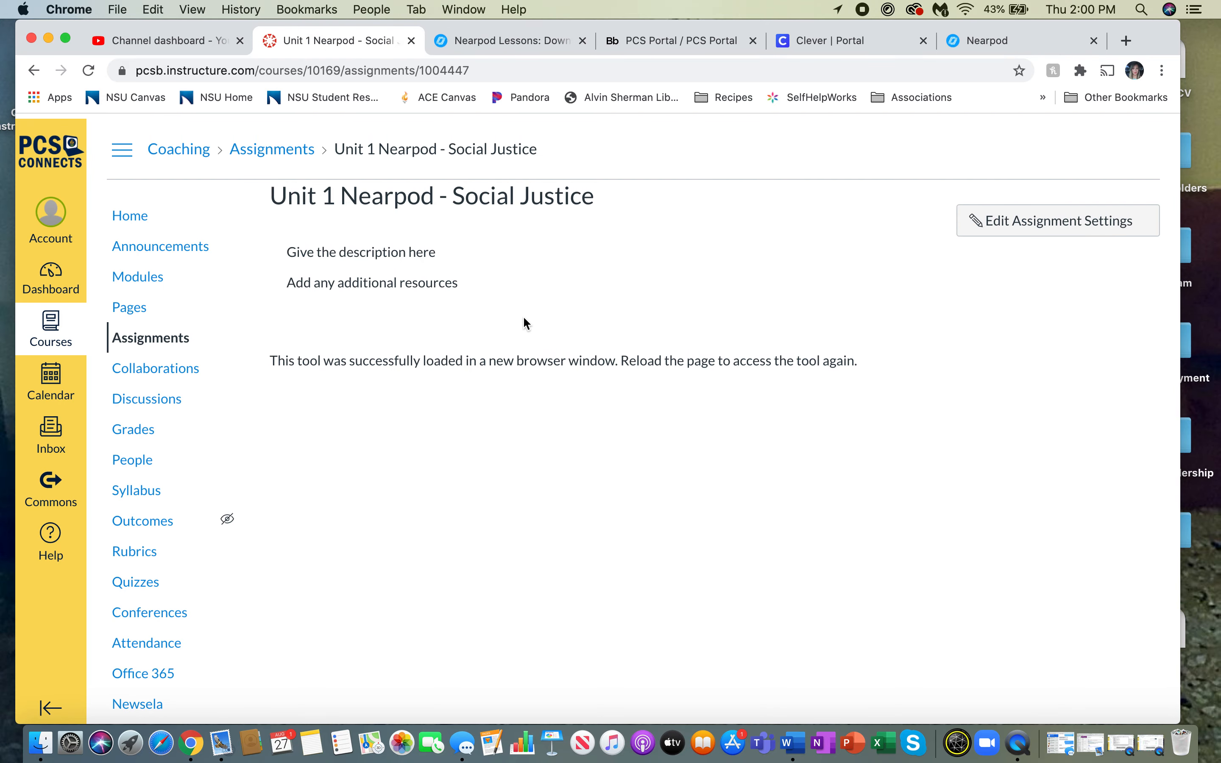
click(980, 40)
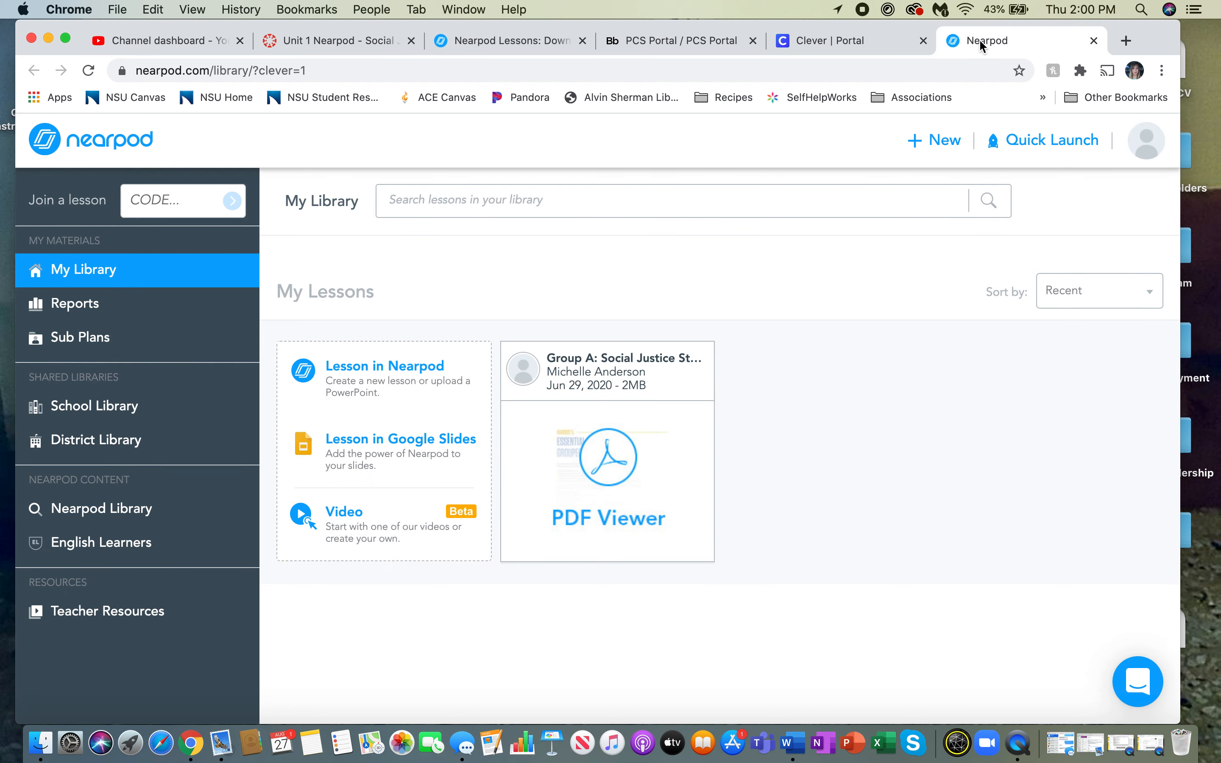
mouse_move(598, 458)
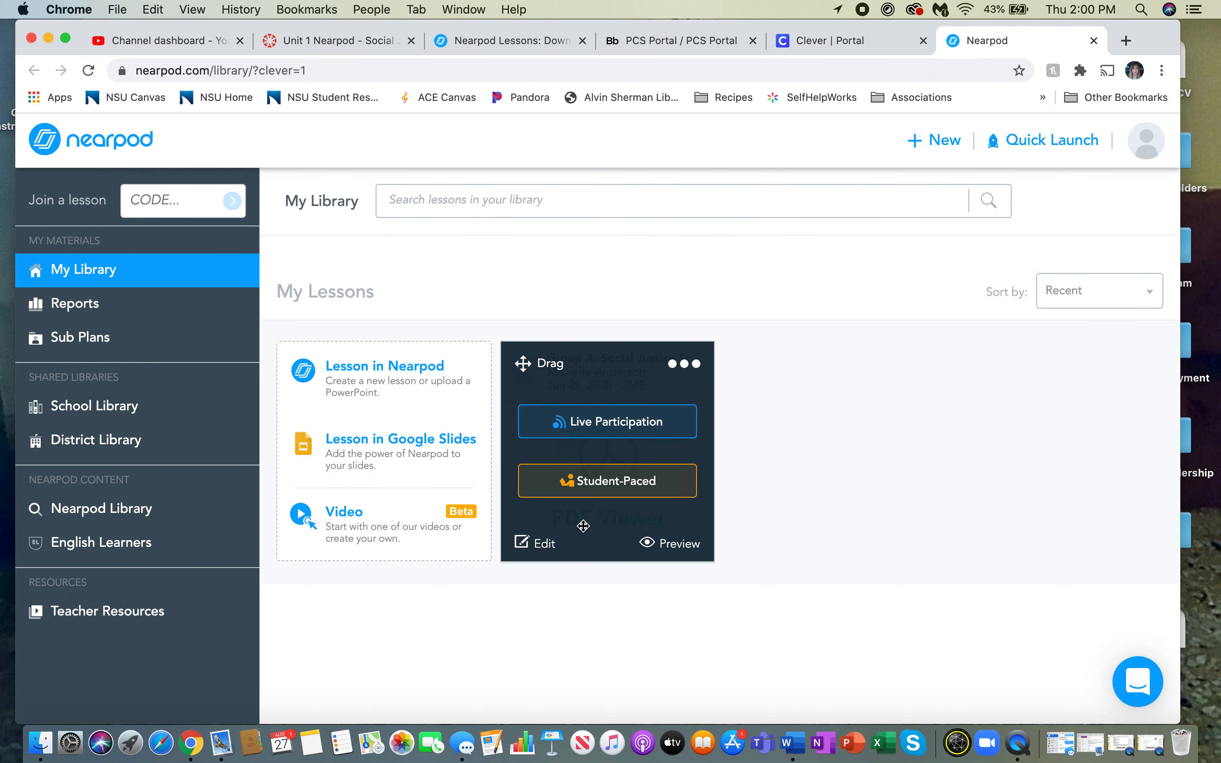
click(650, 430)
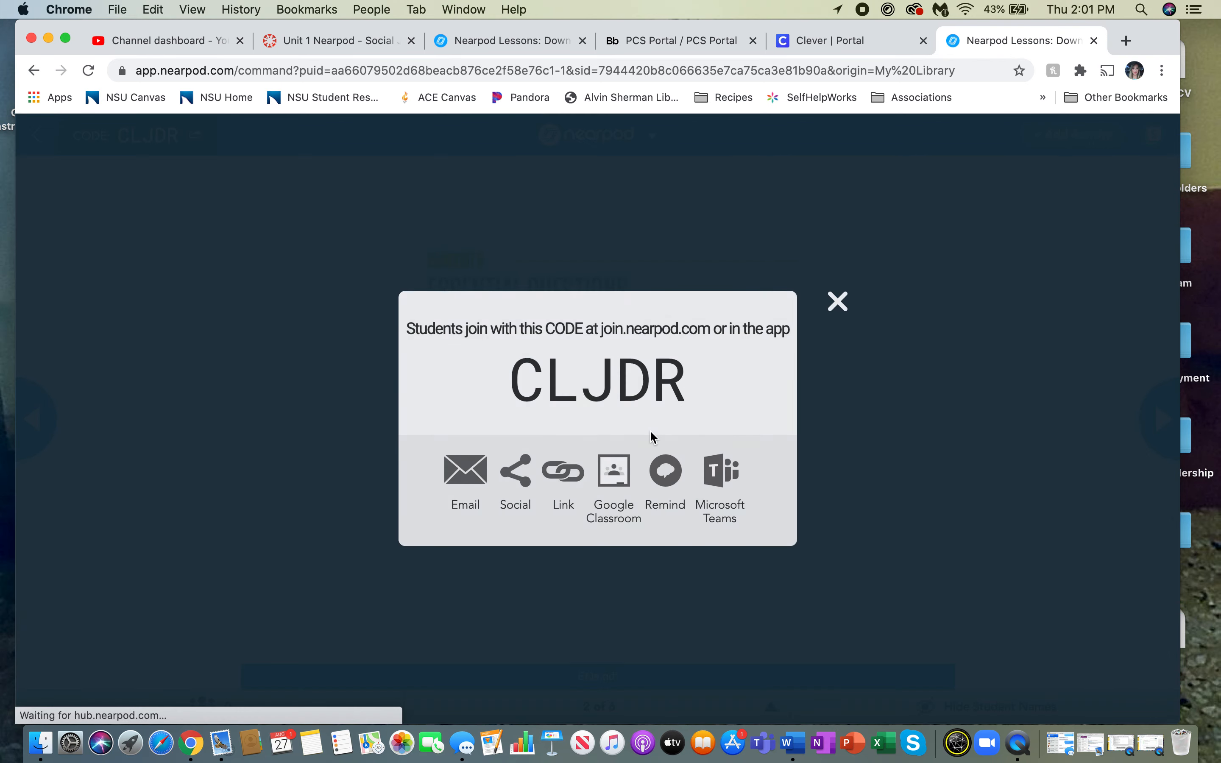
drag(695, 384, 515, 398)
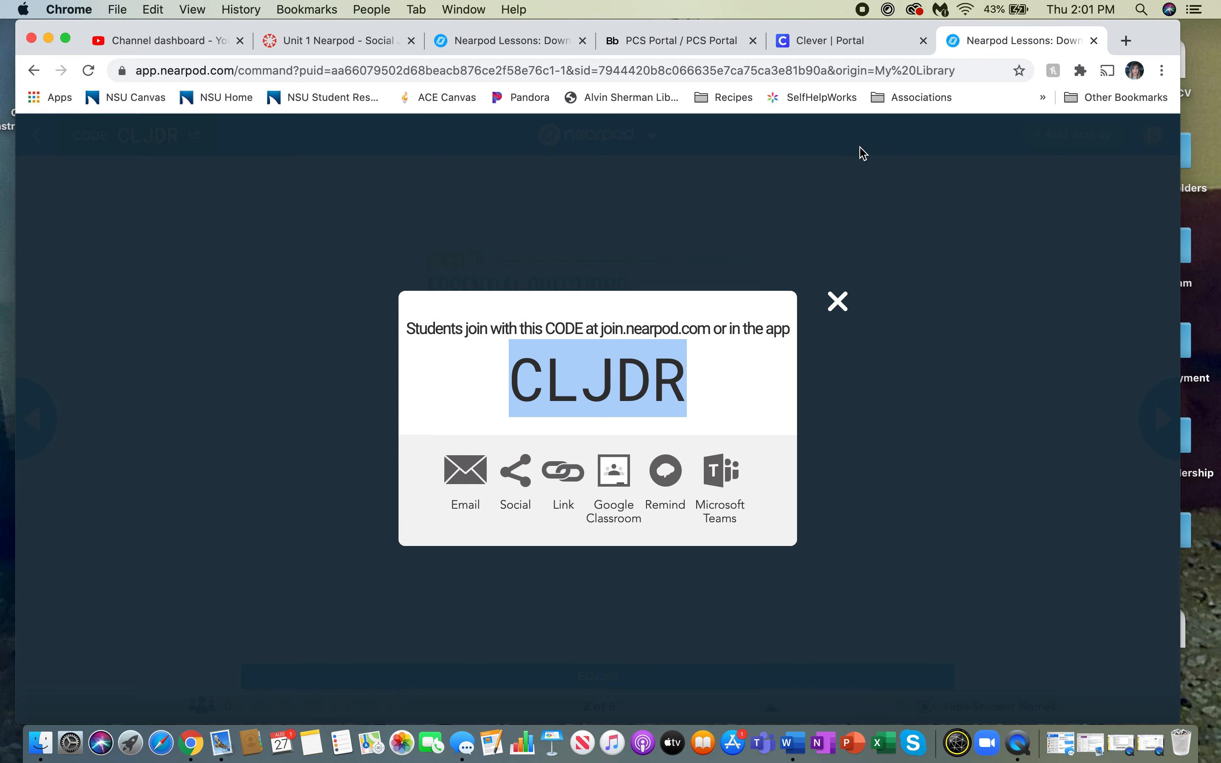
- Switch back to the Unit 1 Nearpod - Social Justice assignment page in Canvas
click(846, 56)
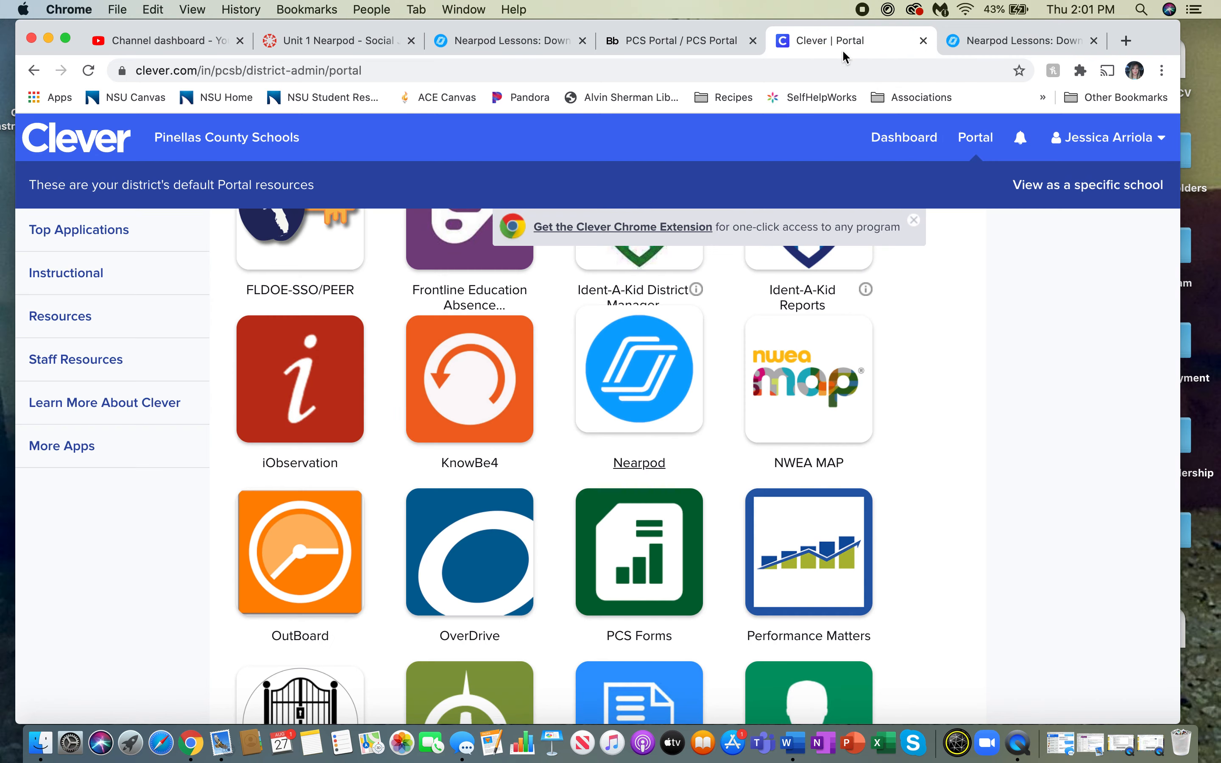
click(654, 44)
click(515, 48)
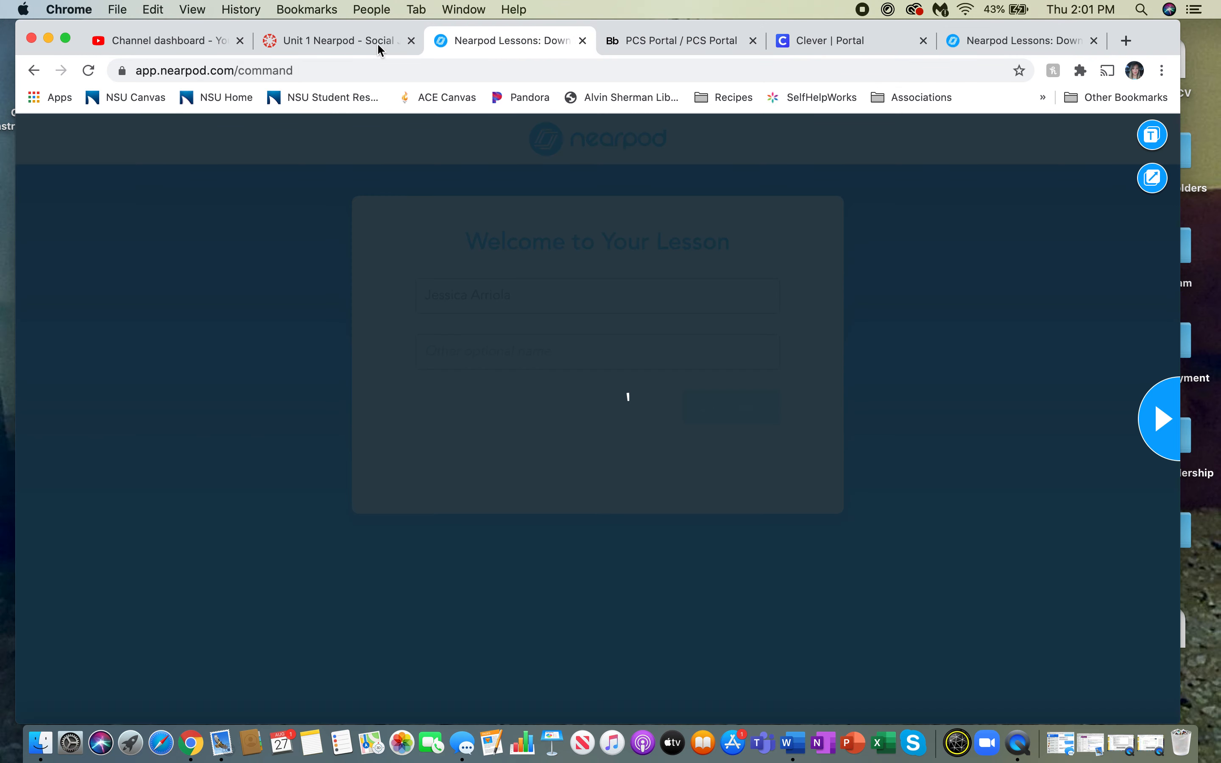
click(335, 43)
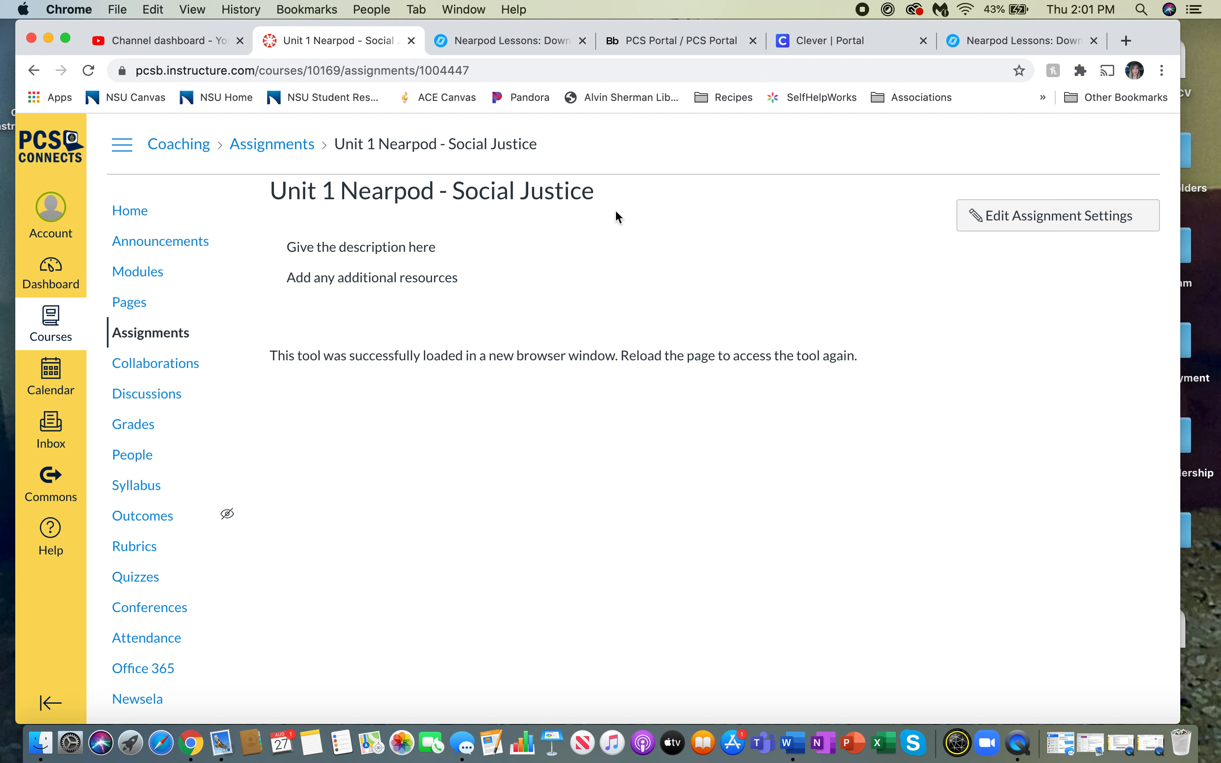